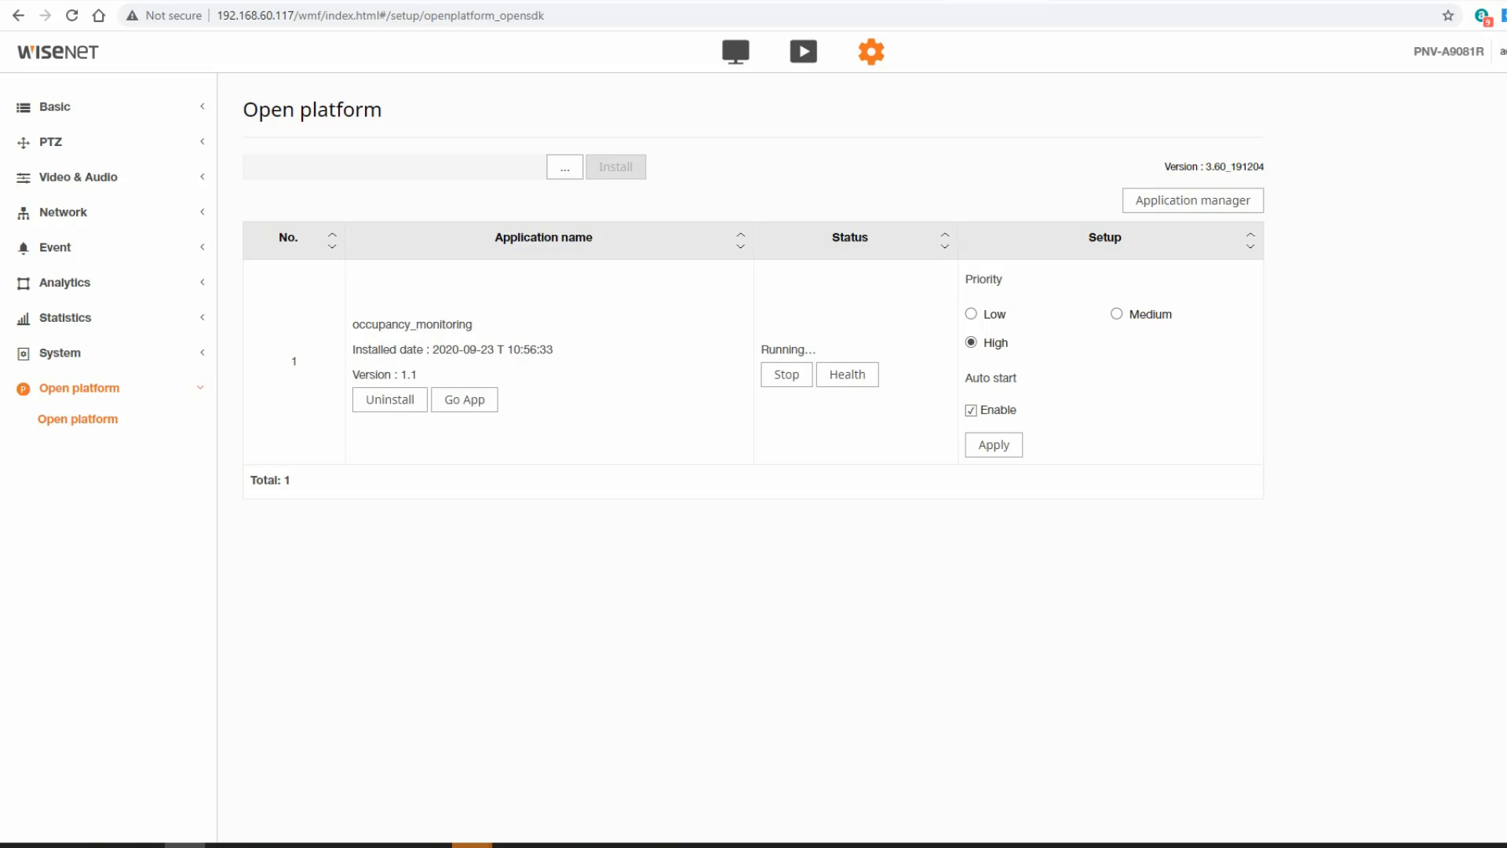
Open the occupancy_monitoring application and select the Master camera's password field
{"action": "left_click", "coordinate": [465, 400]}
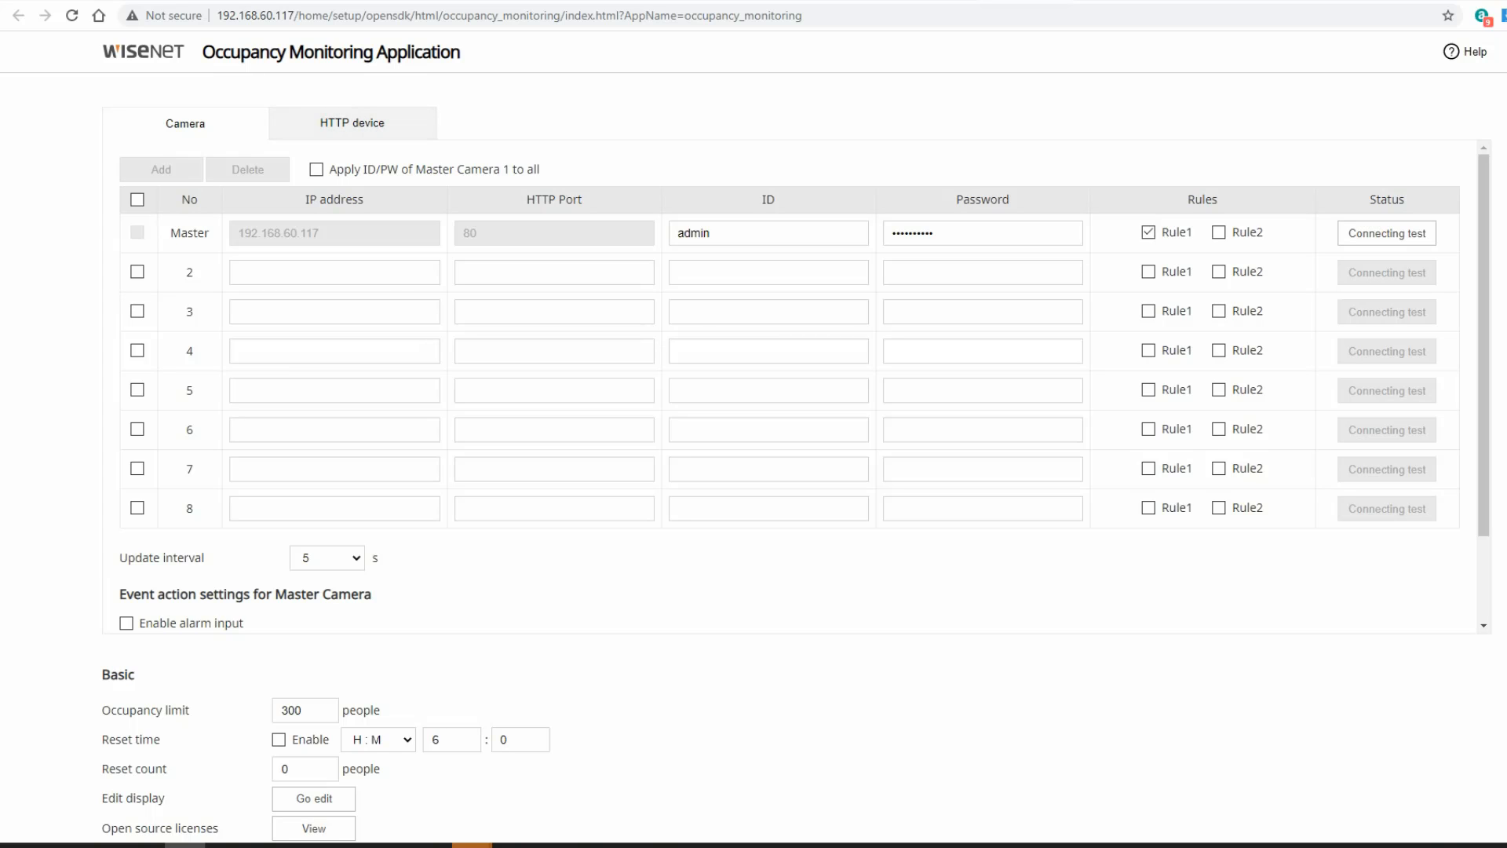
{"action": "double_click", "coordinate": [189, 233]}
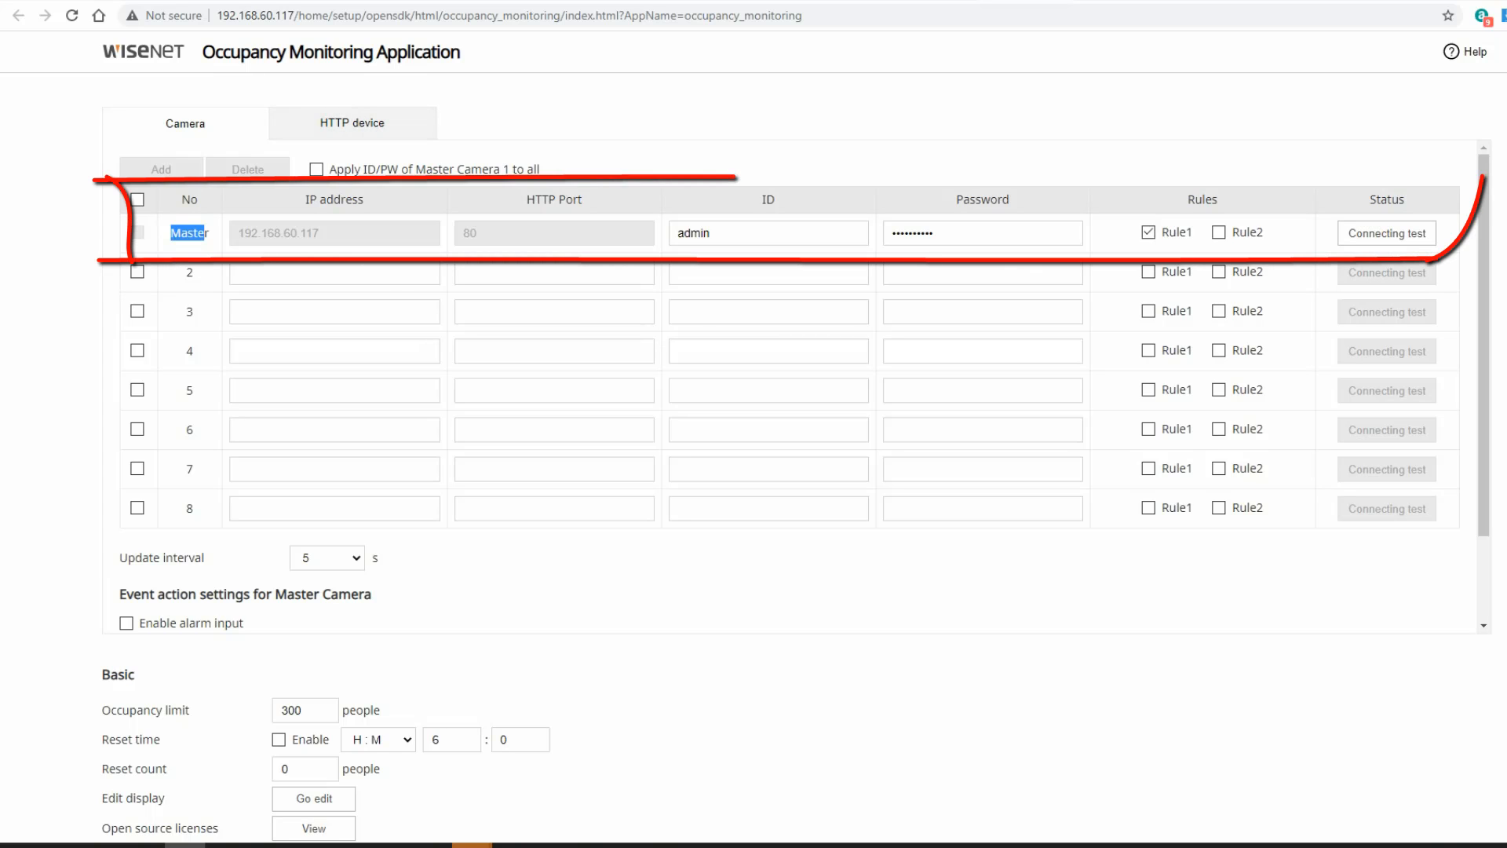
{"action": "double_click", "coordinate": [694, 233]}
{"action": "key", "text": "Tab"}
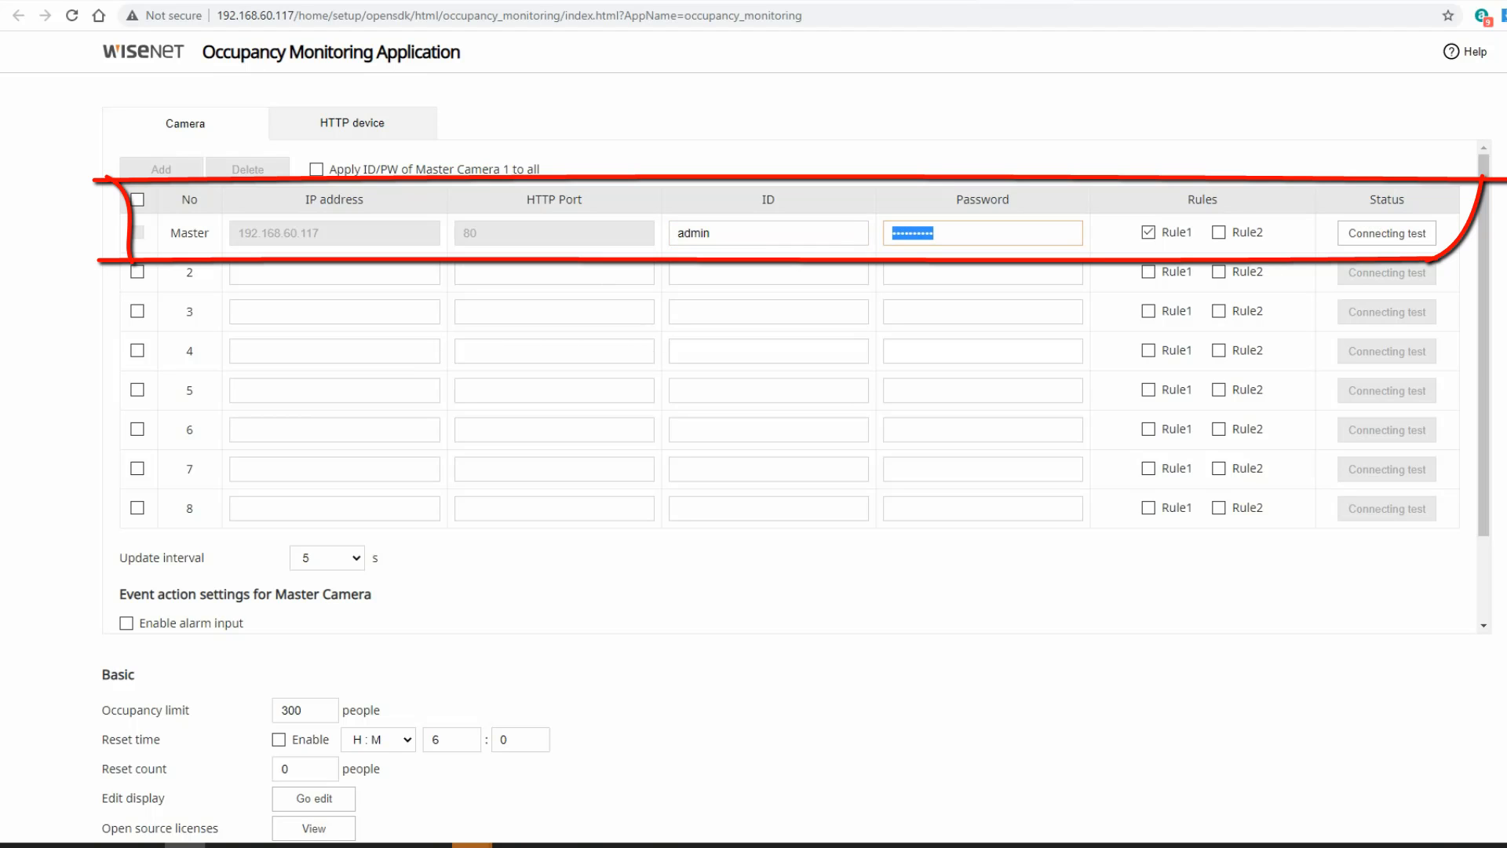
Try applying the ID and password of Master Camera 1 to all cameras, and switch the option back off
{"action": "left_click", "coordinate": [316, 170]}
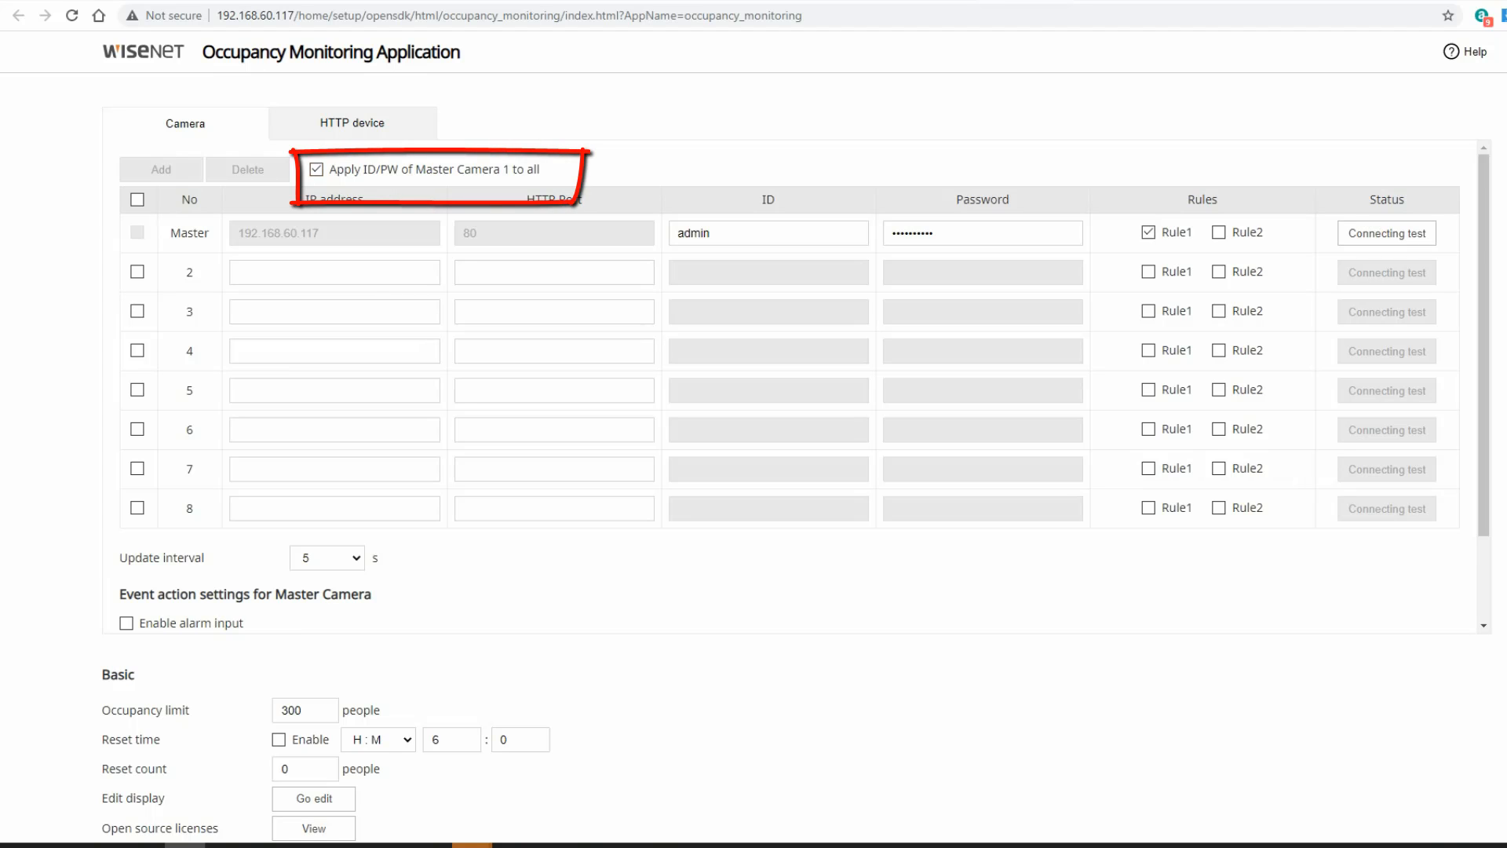
{"action": "left_click", "coordinate": [317, 169]}
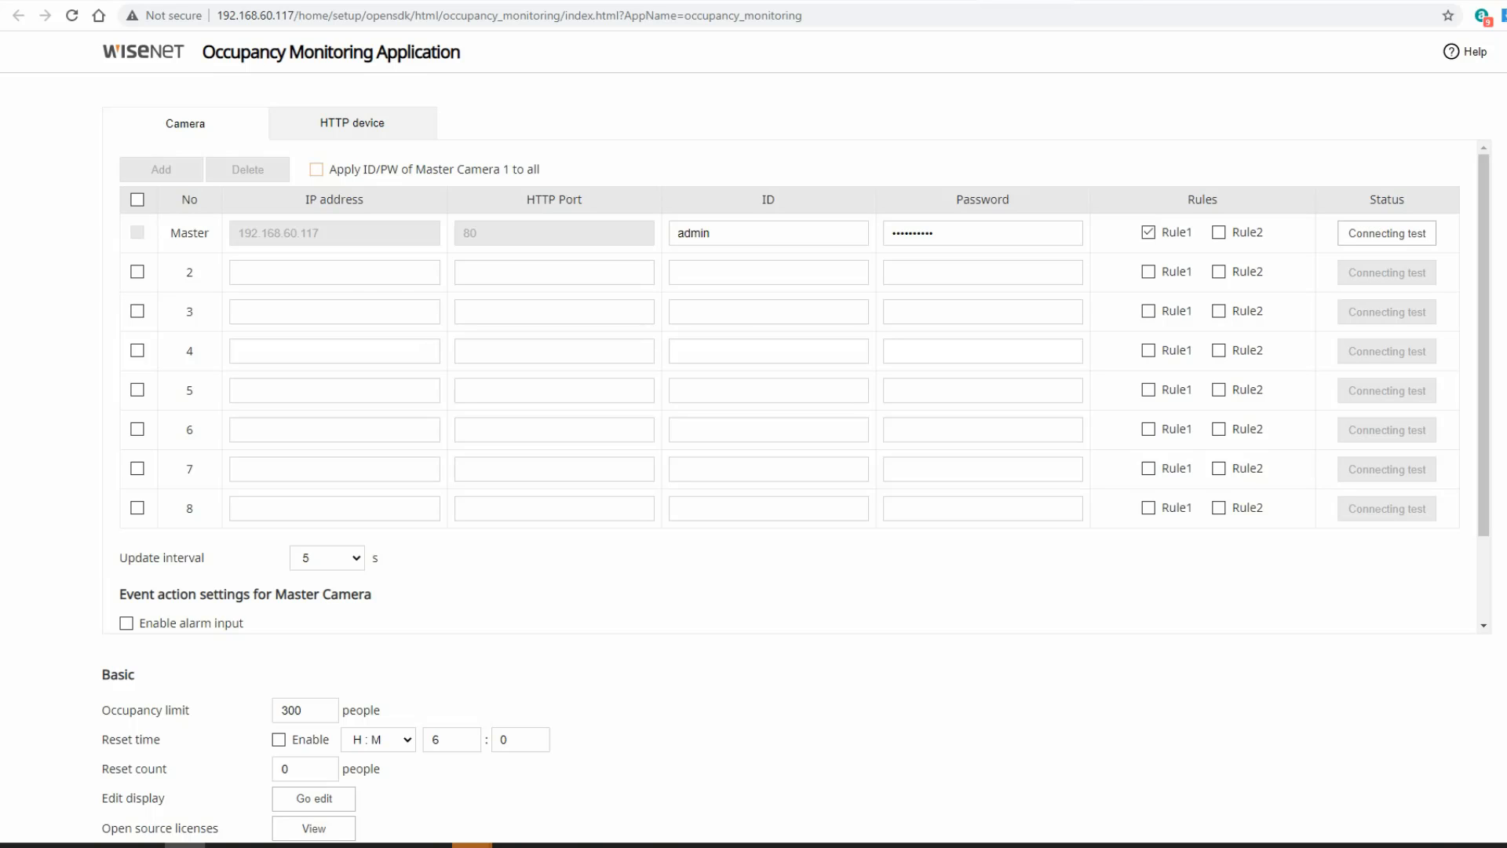
Test the Master camera's connection and look through the available update intervals
{"action": "left_click", "coordinate": [1387, 234]}
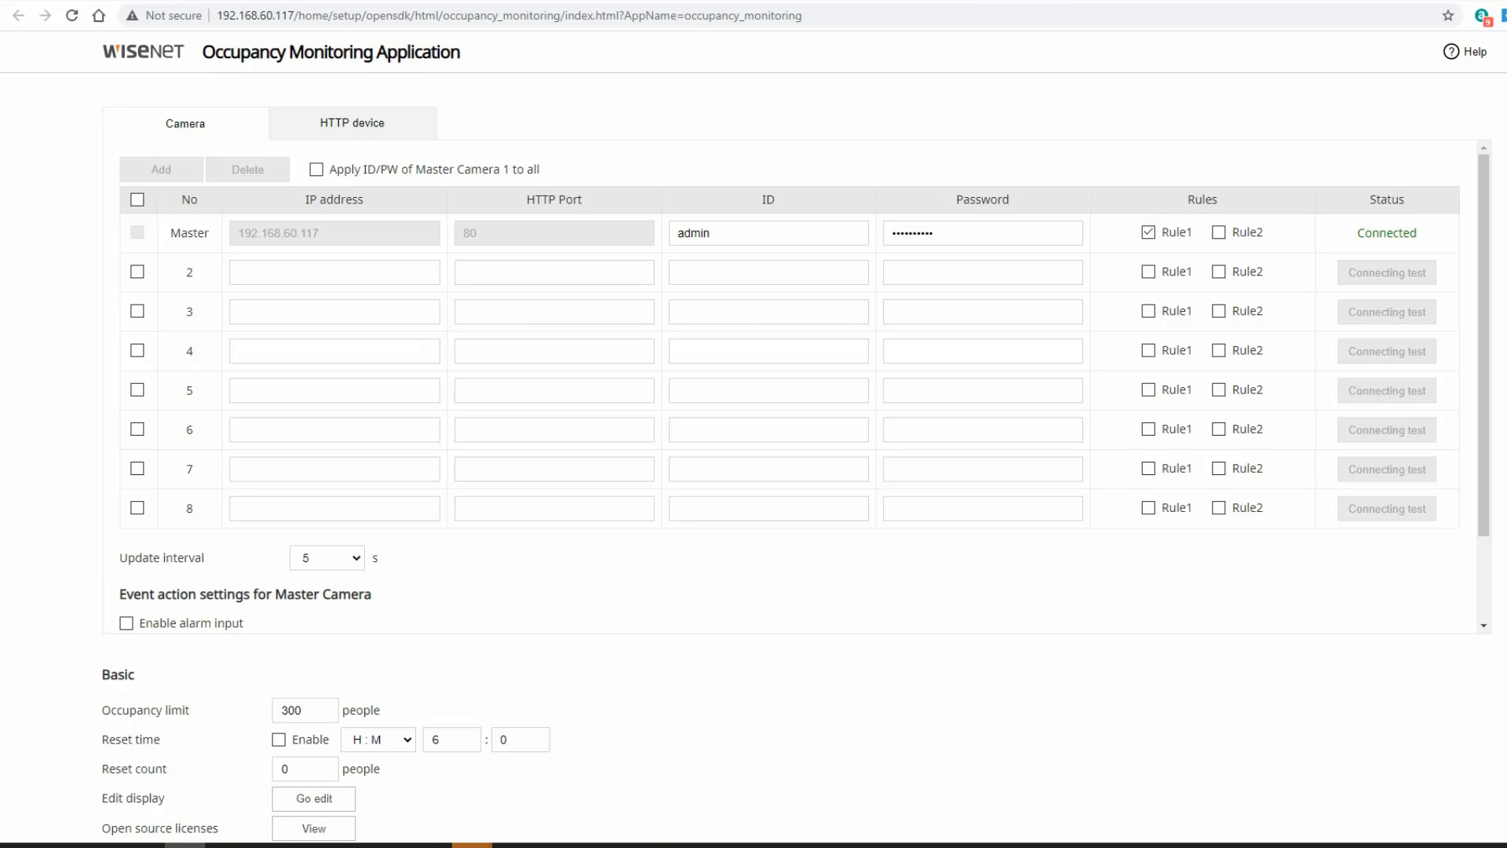
{"action": "left_click", "coordinate": [328, 558]}
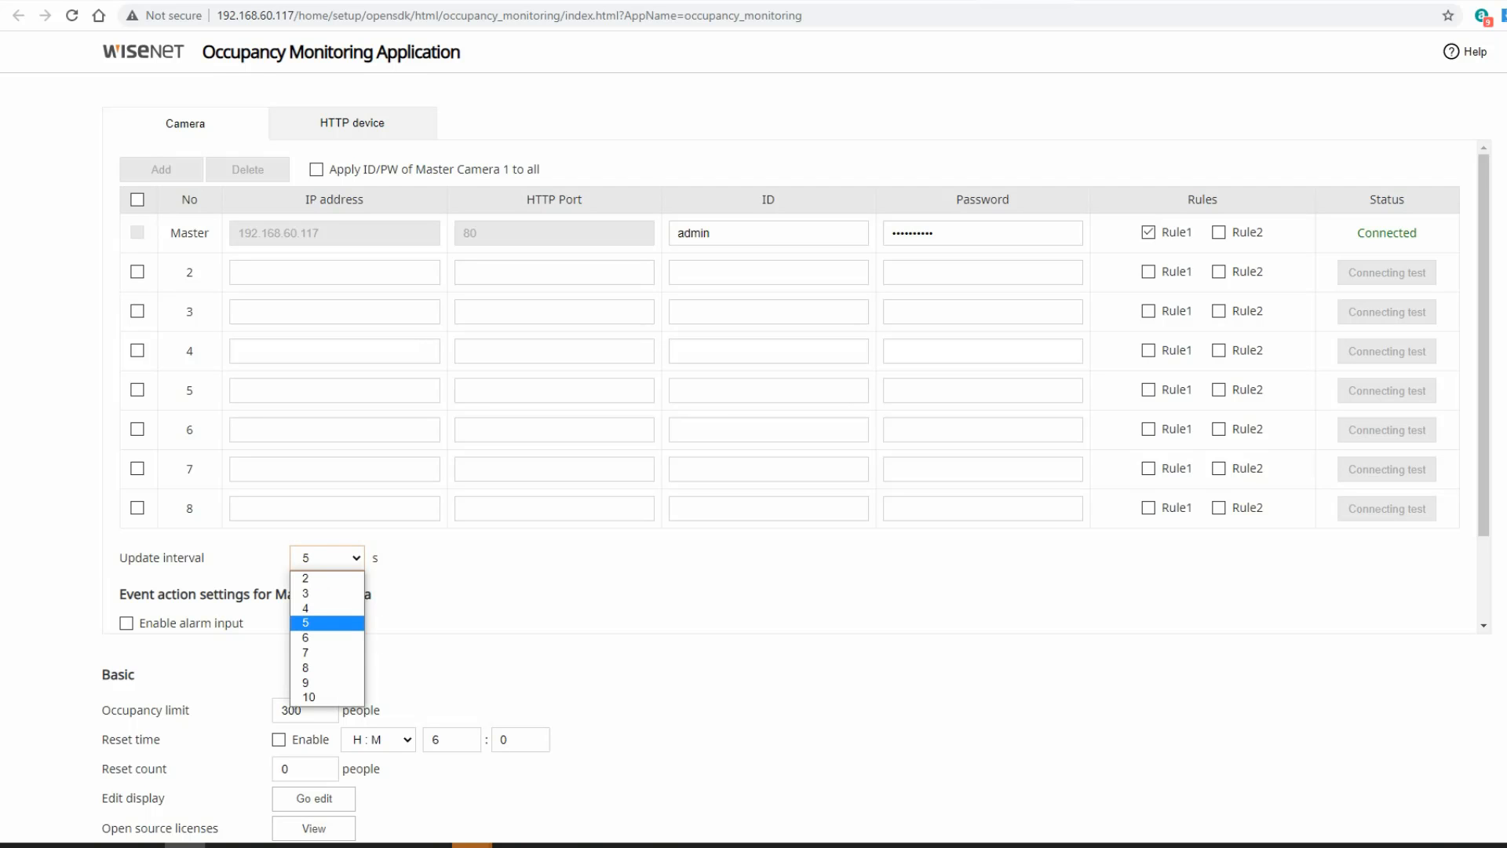
{"action": "key", "text": "Escape"}
Enable alarm output for the Master camera with the Over/Under condition and a 3s duration
{"action": "scroll", "coordinate": [788, 386], "scroll_direction": "down", "scroll_amount": 2}
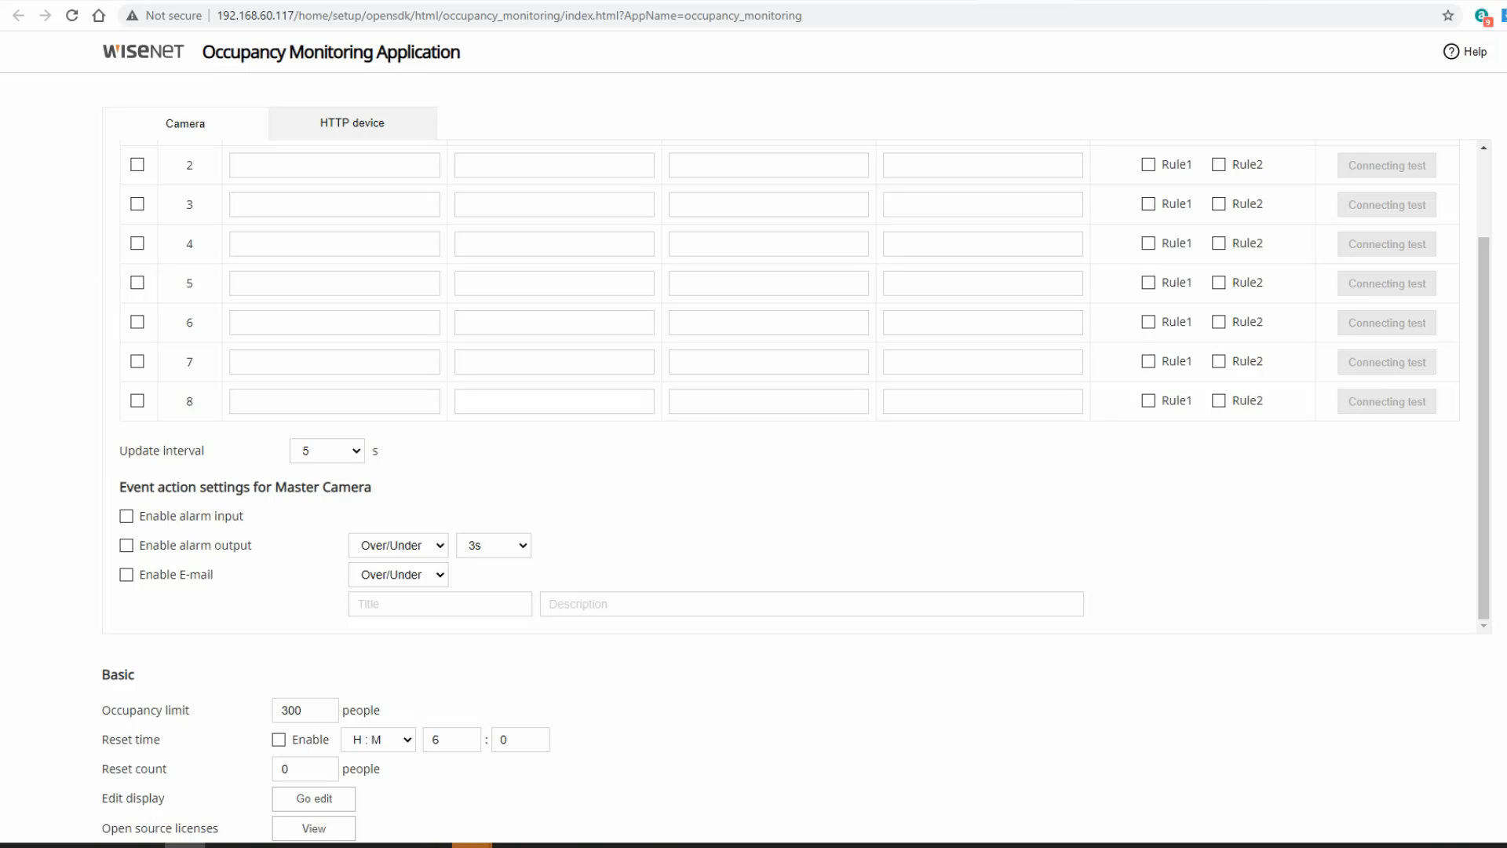
{"action": "left_click", "coordinate": [126, 516]}
{"action": "left_click", "coordinate": [127, 545]}
{"action": "left_click", "coordinate": [399, 546]}
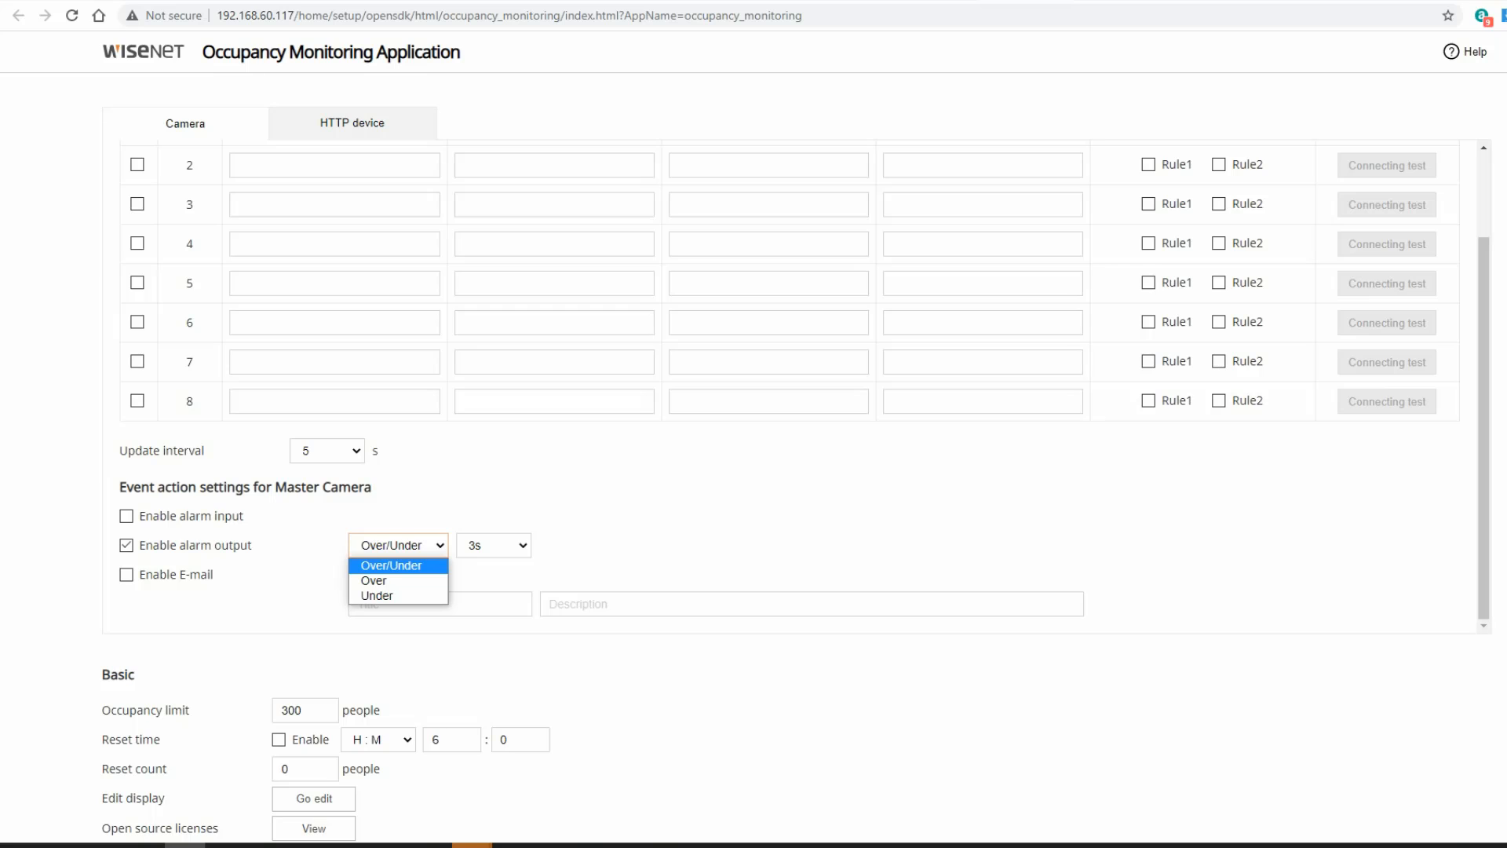
{"action": "left_click", "coordinate": [398, 565]}
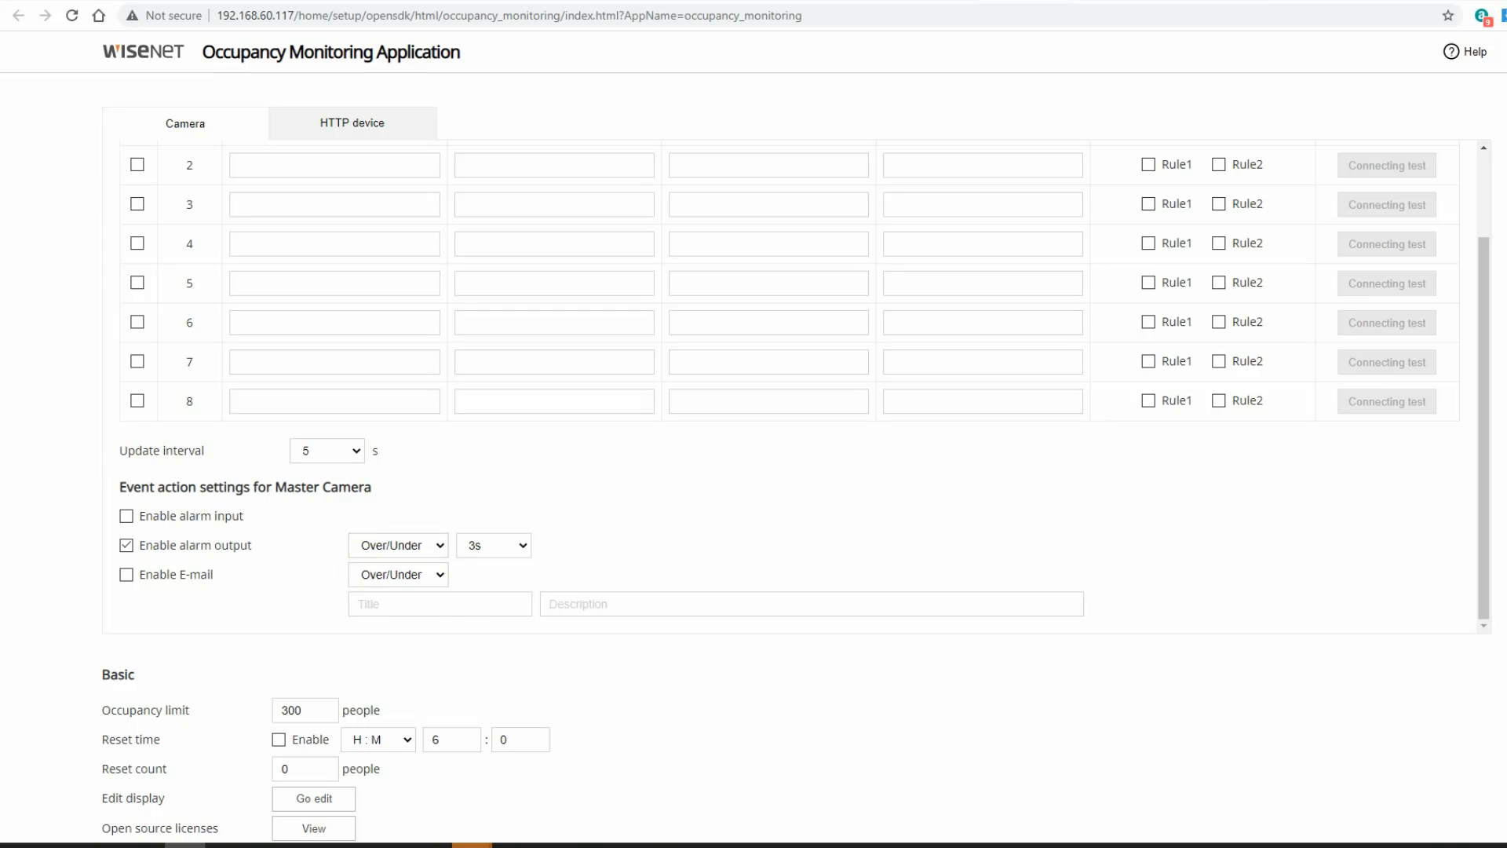
{"action": "left_click", "coordinate": [494, 546]}
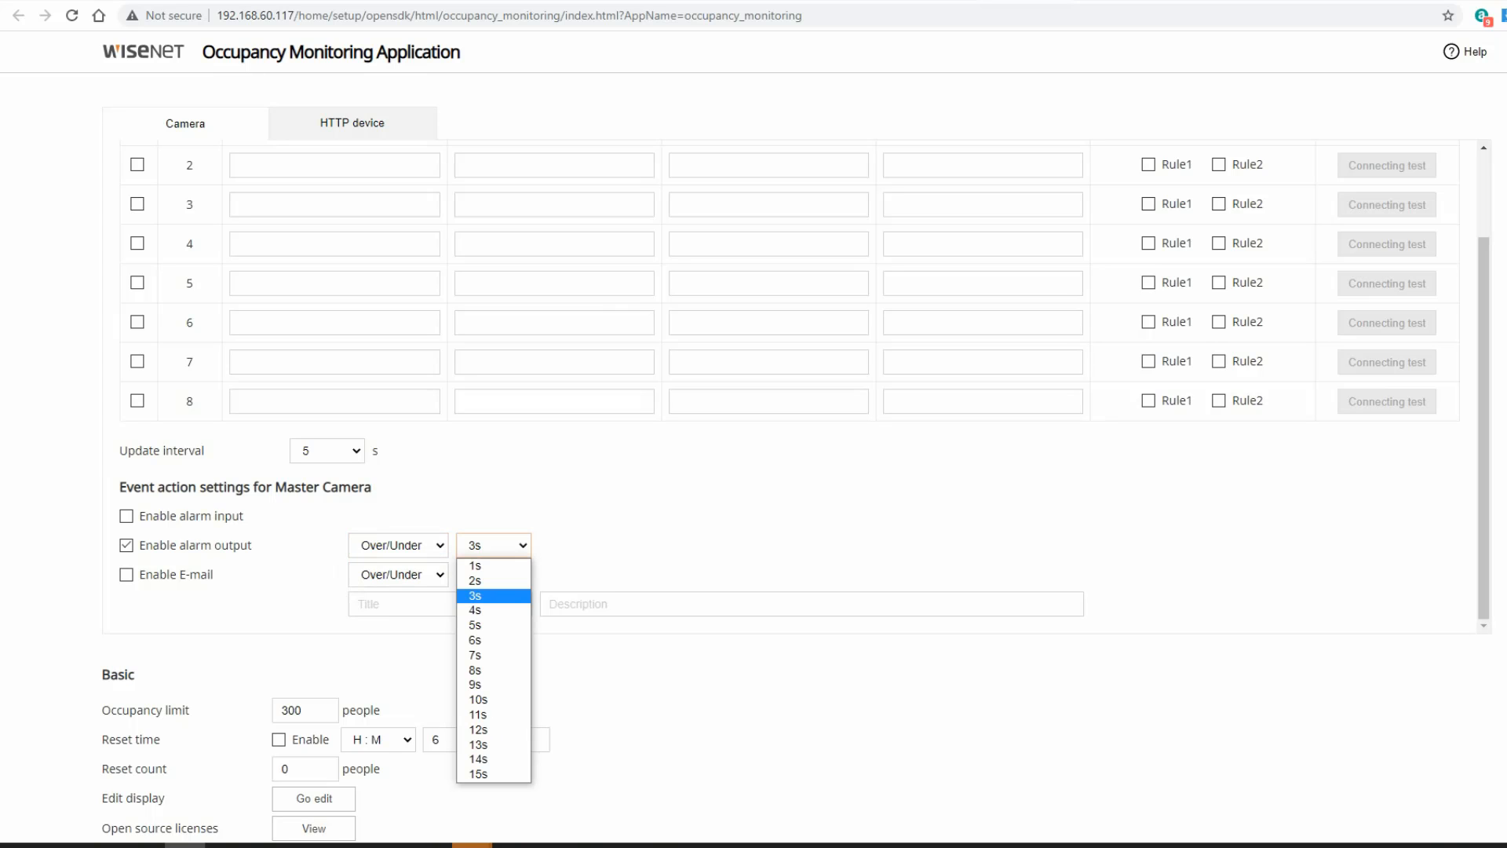
{"action": "left_click", "coordinate": [494, 596]}
Enable the Master camera's e-mail event action with the Over/Under condition
{"action": "left_click", "coordinate": [126, 574]}
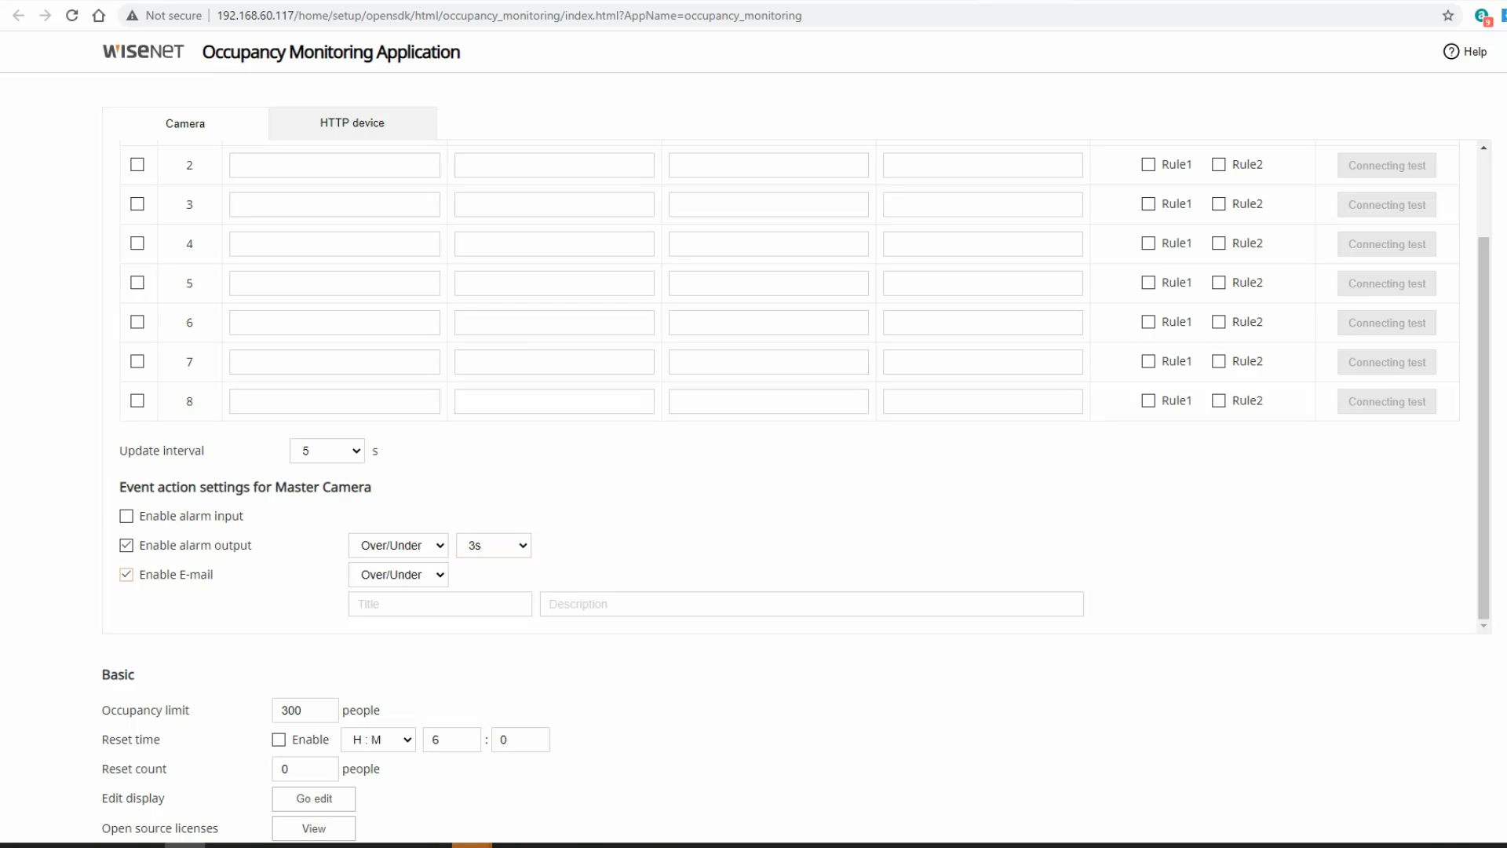
{"action": "left_click", "coordinate": [398, 574]}
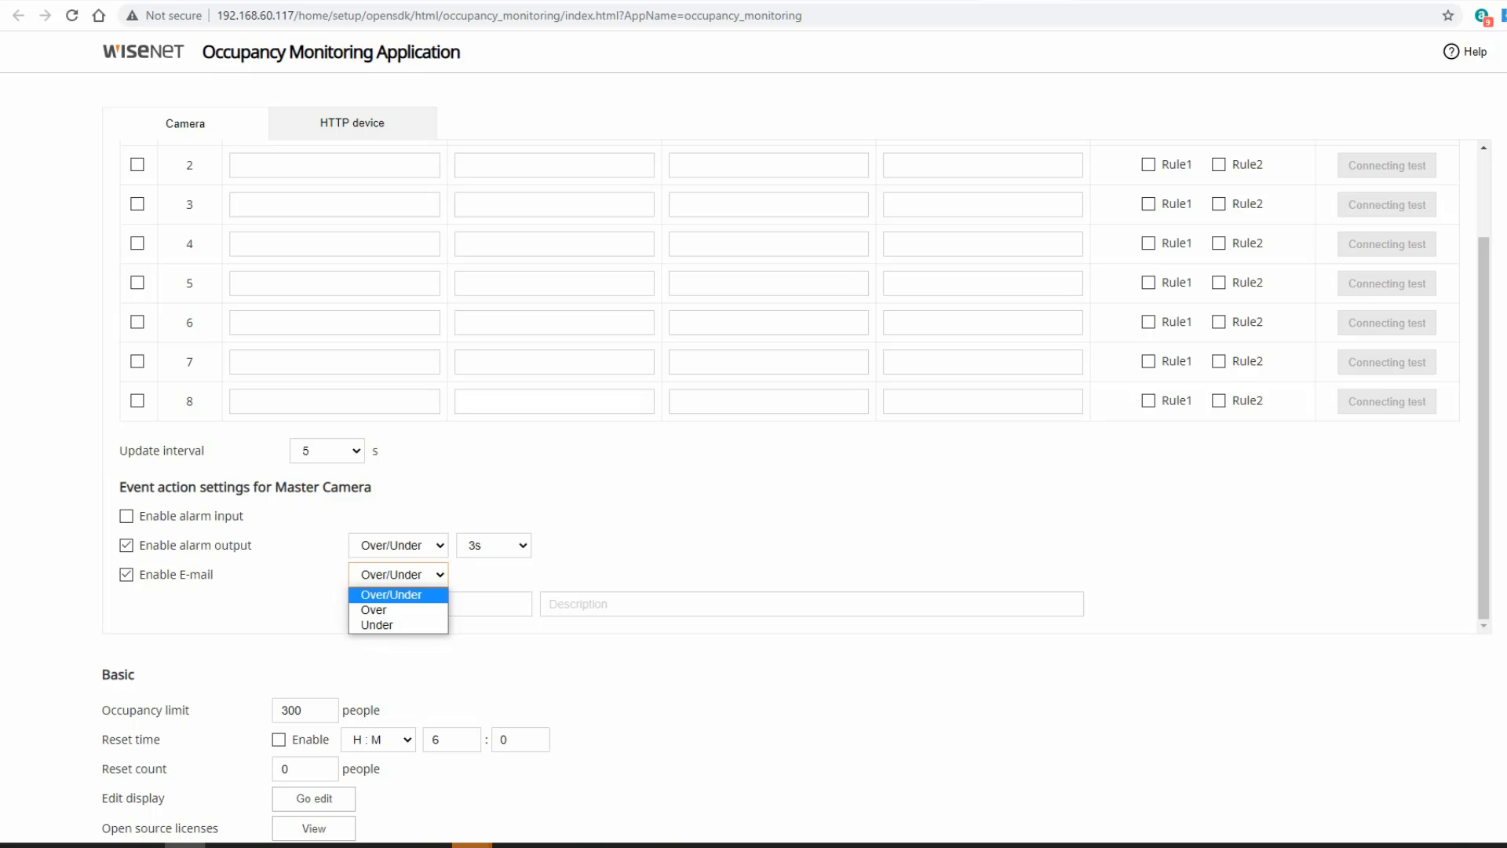
{"action": "left_click", "coordinate": [398, 594]}
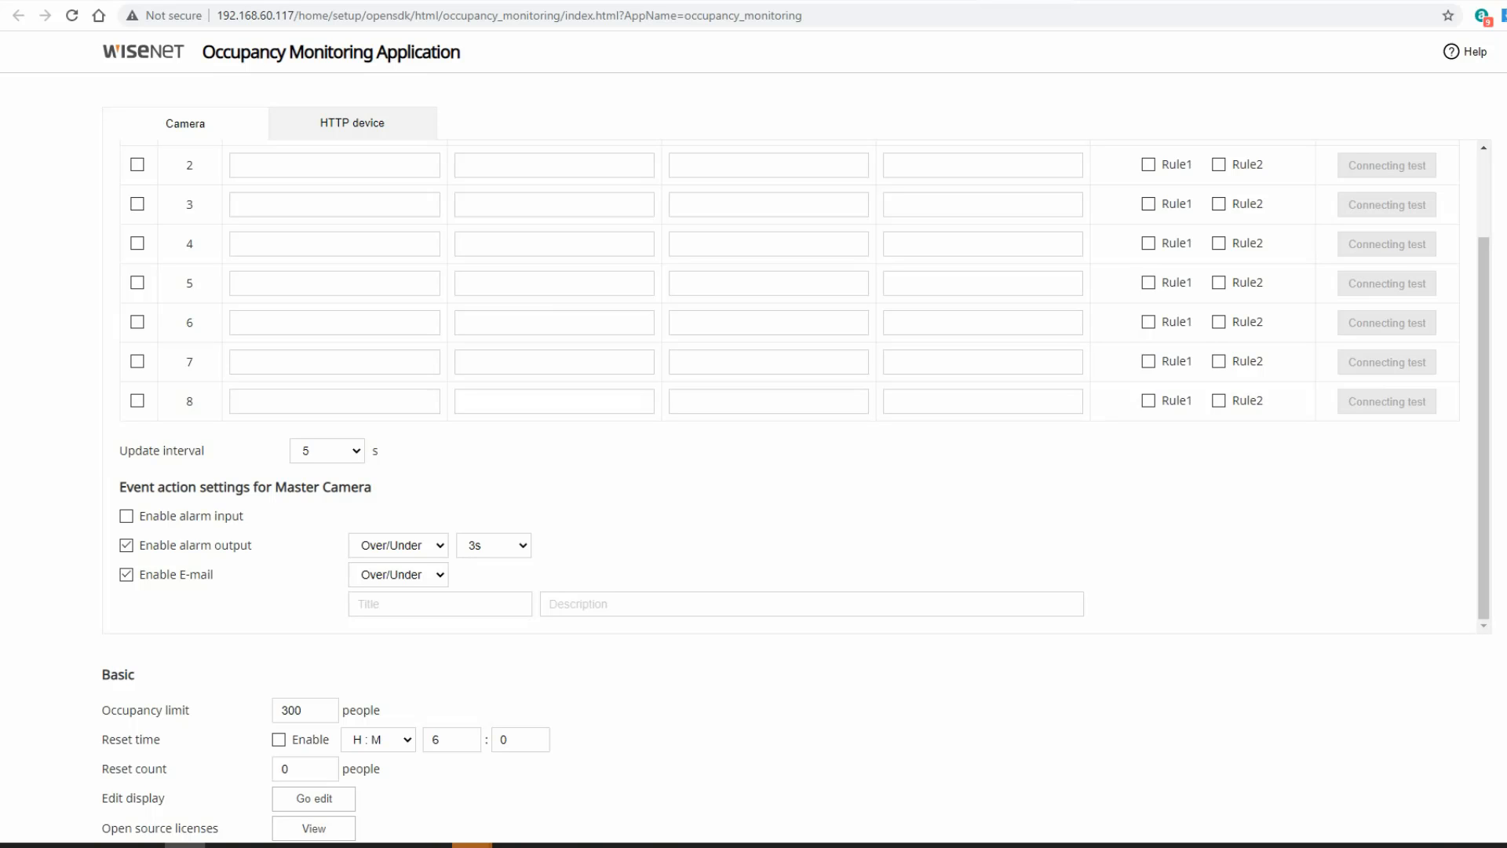
Disable the Master camera's e-mail and alarm output event actions
{"action": "scroll", "coordinate": [753, 439], "scroll_direction": "down", "scroll_amount": 1}
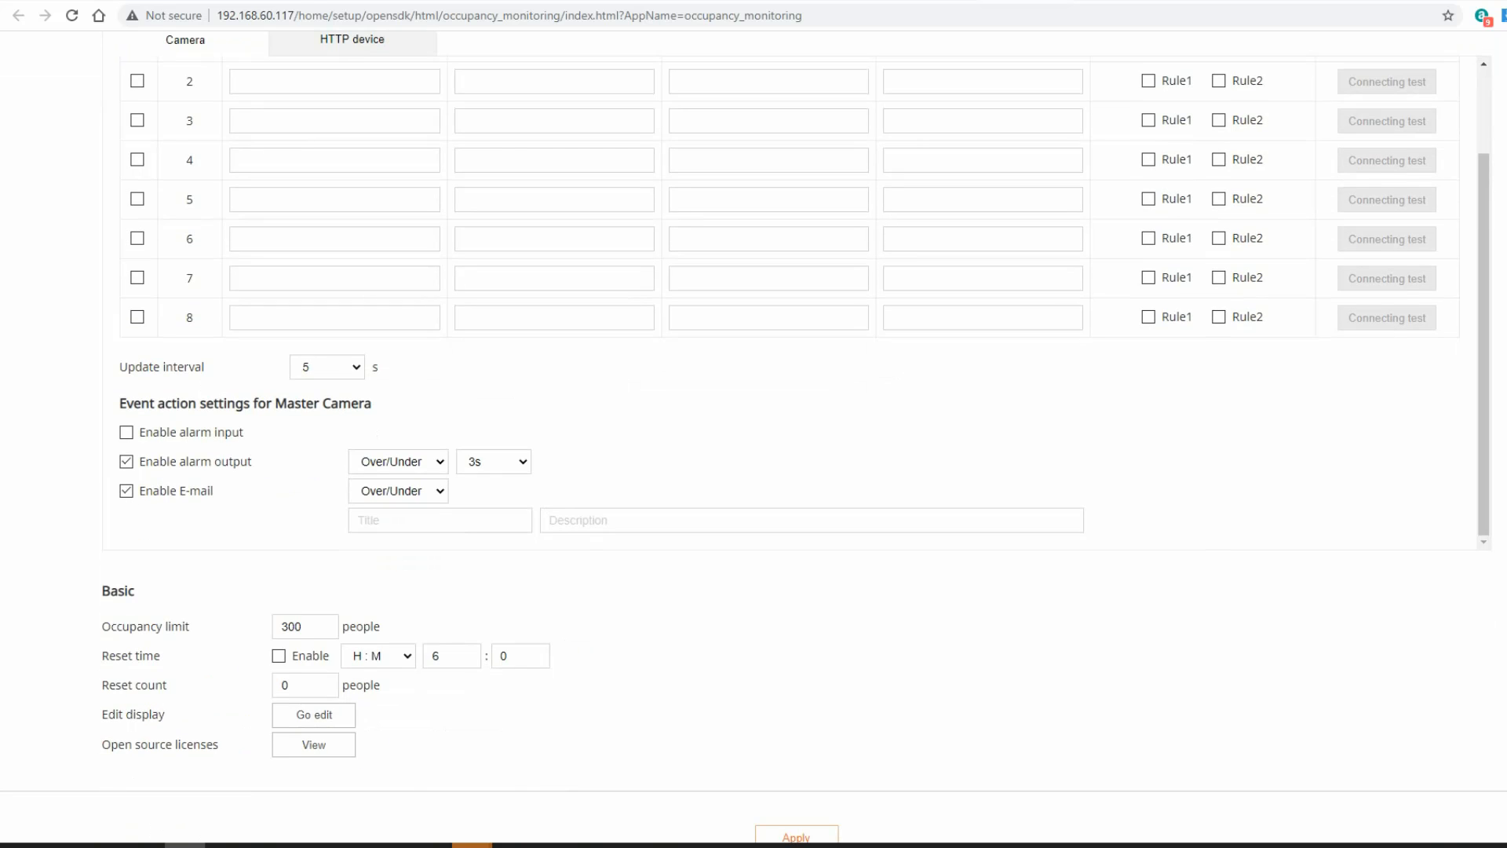
{"action": "left_click", "coordinate": [127, 490]}
{"action": "left_click", "coordinate": [126, 462]}
Set the occupancy limit to 10 people in the basic settings
{"action": "scroll", "coordinate": [324, 628], "scroll_direction": "down", "scroll_amount": 1}
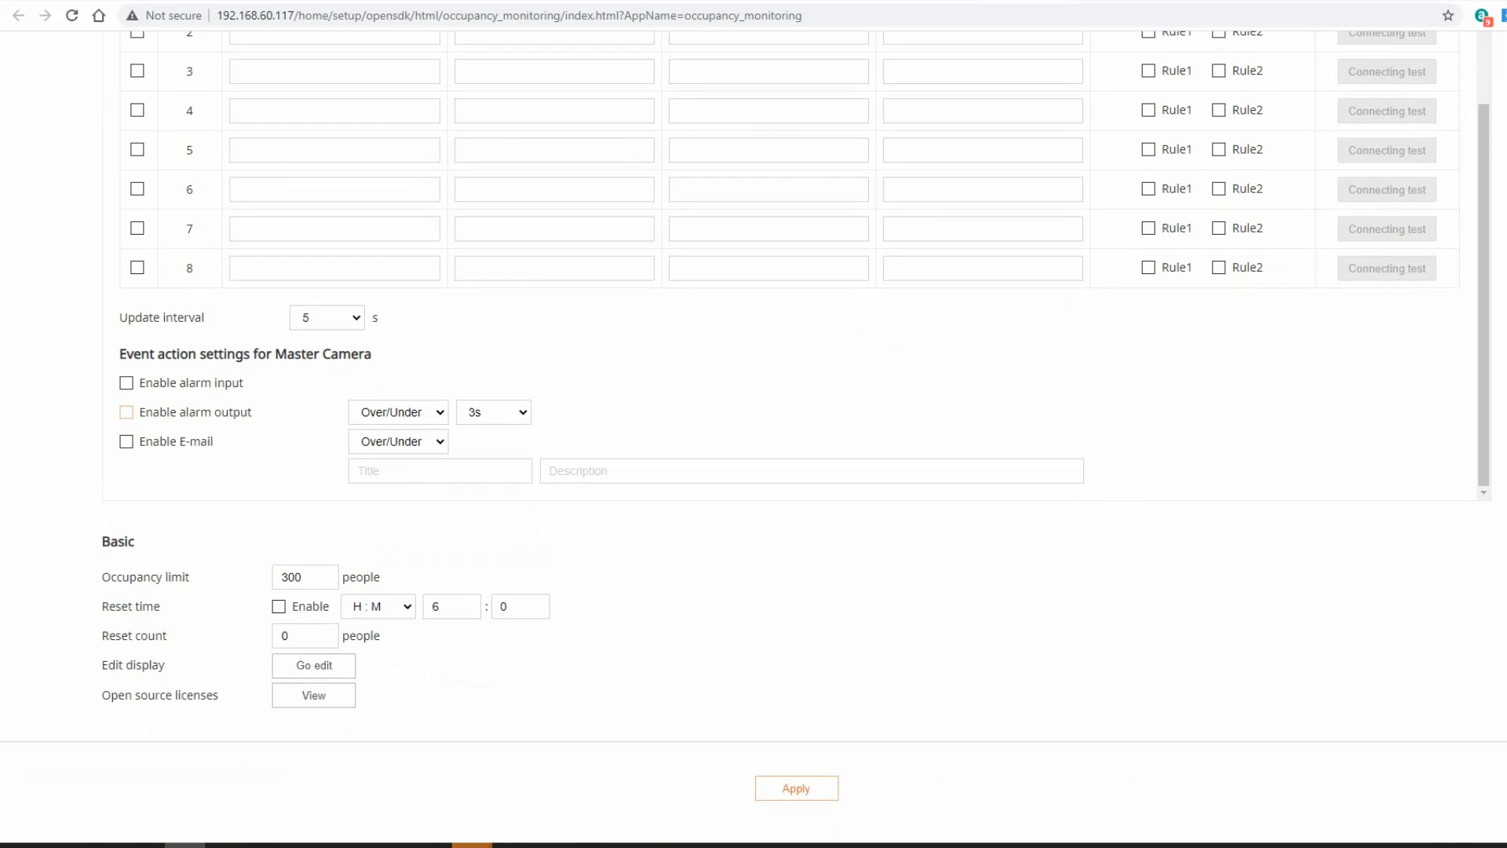
{"action": "left_click", "coordinate": [323, 574]}
{"action": "left_click_drag", "start_coordinate": [309, 577], "coordinate": [279, 577]}
{"action": "type", "text": "10"}
Set the daily reset time to 7:59 in the H : M format
{"action": "left_click", "coordinate": [277, 606]}
{"action": "double_click", "coordinate": [437, 607]}
{"action": "type", "text": "7"}
{"action": "key", "text": "Tab"}
{"action": "type", "text": "59"}
{"action": "left_click", "coordinate": [279, 607]}
Set the reset count to 10 people and the occupancy limit to 100 people
{"action": "double_click", "coordinate": [289, 636]}
{"action": "type", "text": "10"}
{"action": "left_click", "coordinate": [323, 581]}
{"action": "key", "text": "ctrl+a"}
{"action": "type", "text": "100"}
Enable the reset time and open the display for editing
{"action": "left_click", "coordinate": [279, 606]}
{"action": "left_click_drag", "start_coordinate": [300, 636], "coordinate": [289, 583]}
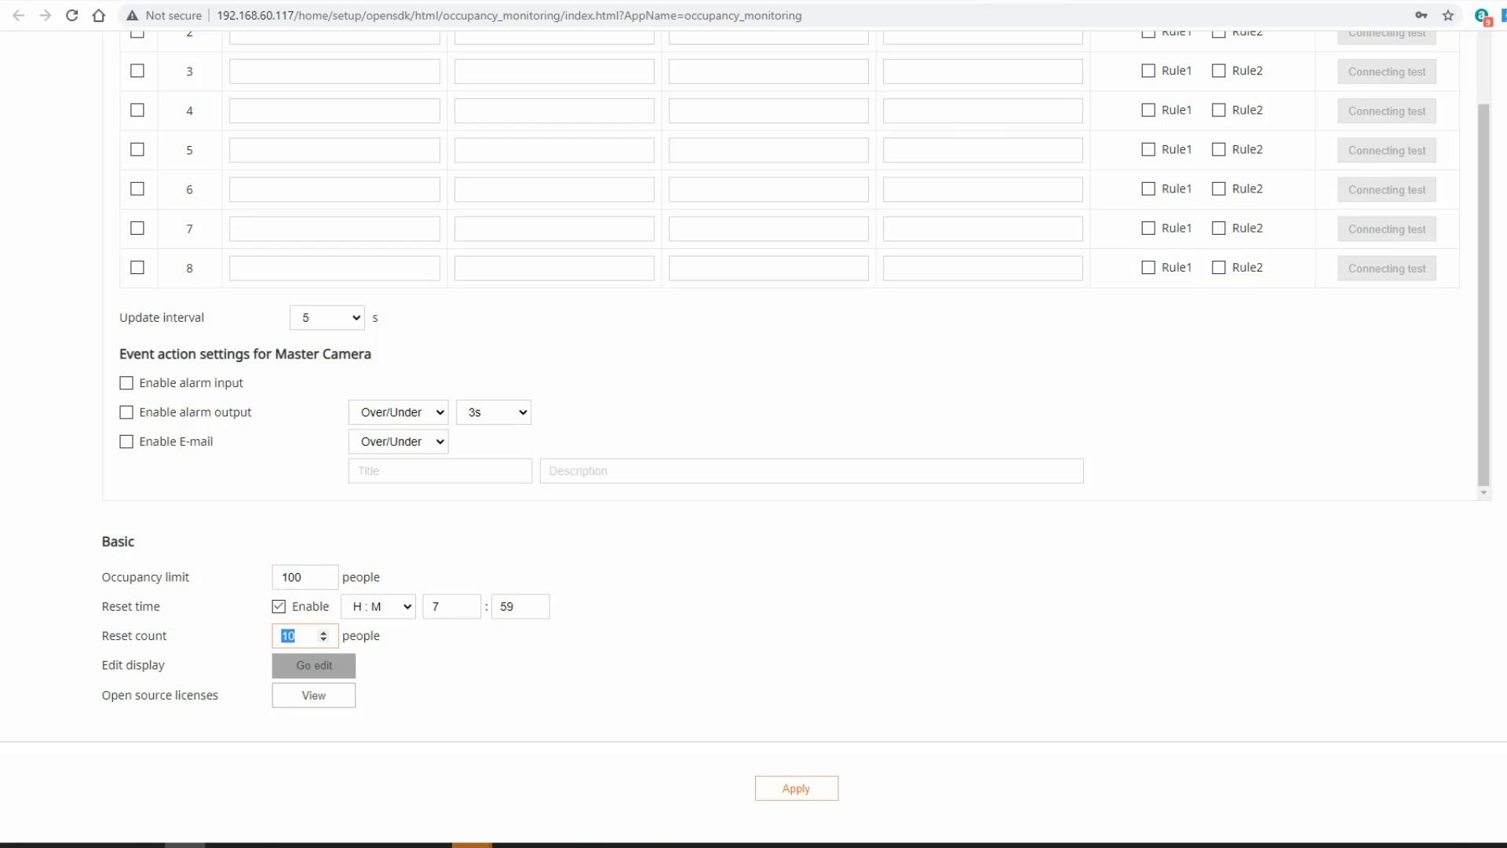
{"action": "left_click", "coordinate": [314, 665]}
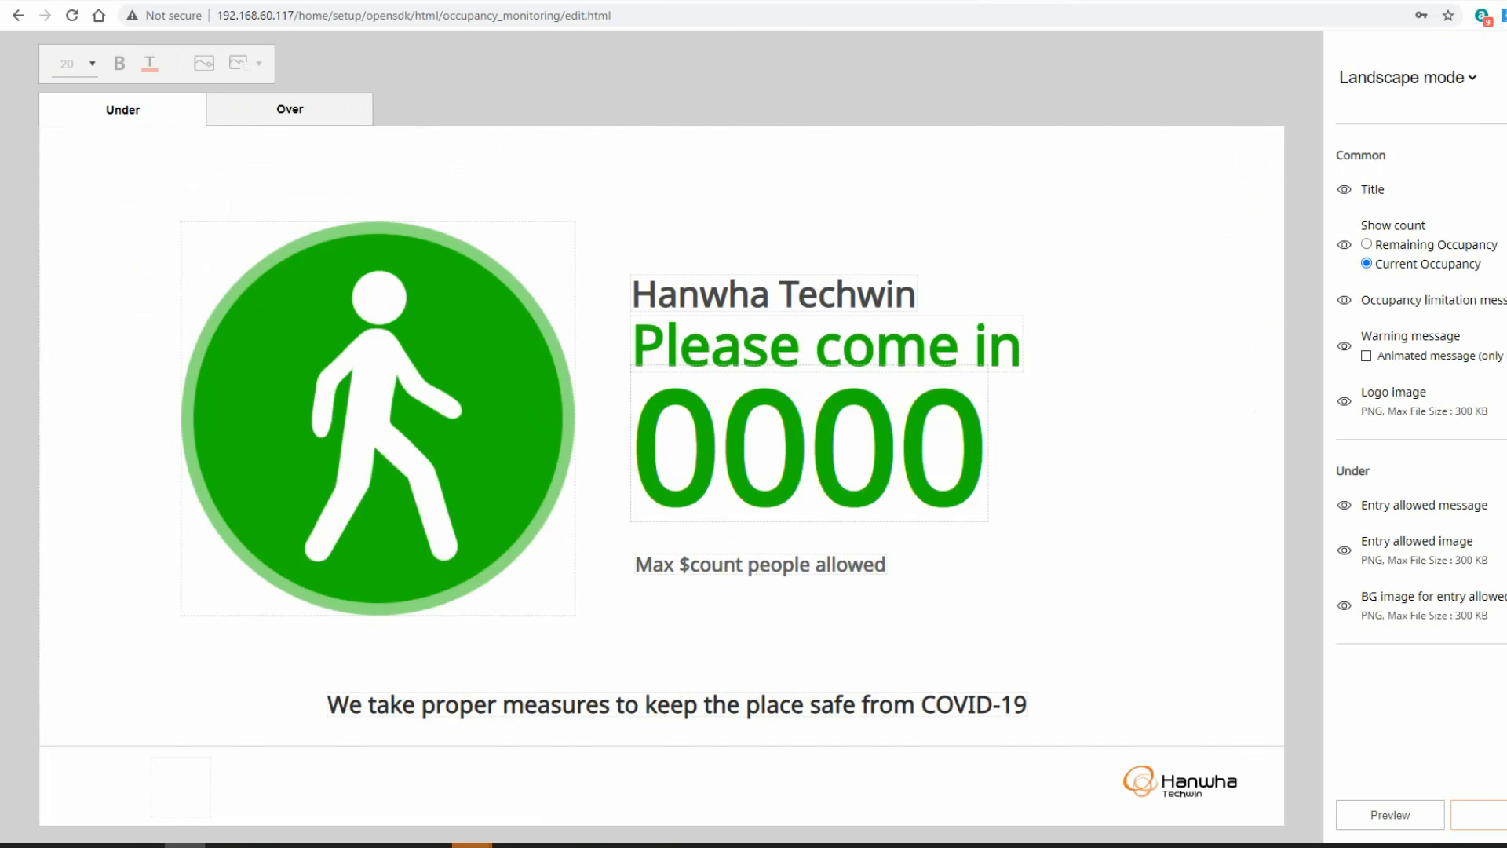
Move the Hanwha Techwin title higher above the entry message and set its font size to 70
{"action": "left_click", "coordinate": [774, 293]}
{"action": "left_click_drag", "start_coordinate": [773, 293], "coordinate": [790, 221]}
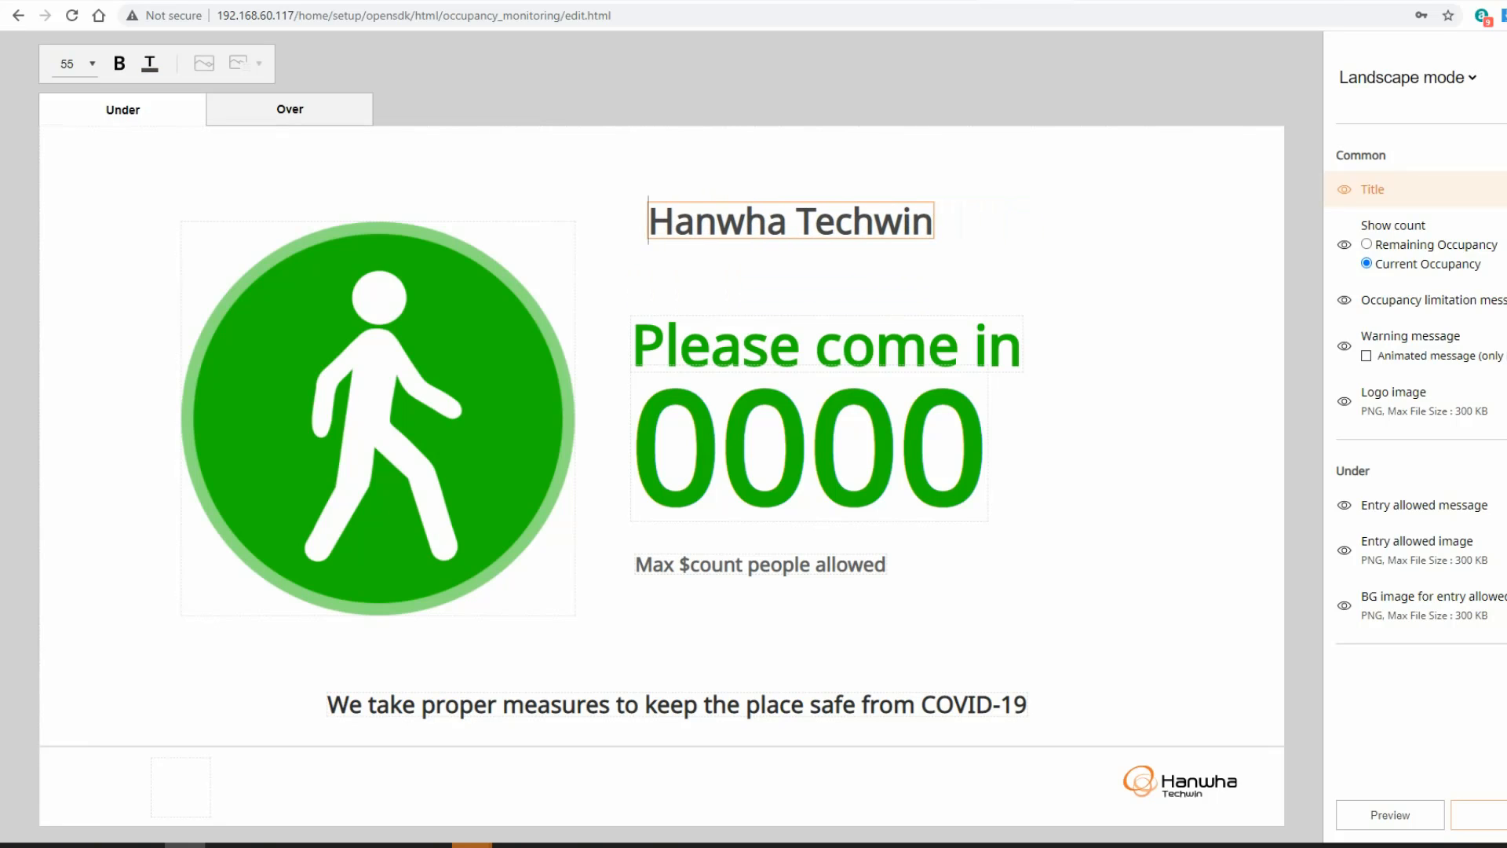
{"action": "left_click", "coordinate": [75, 64]}
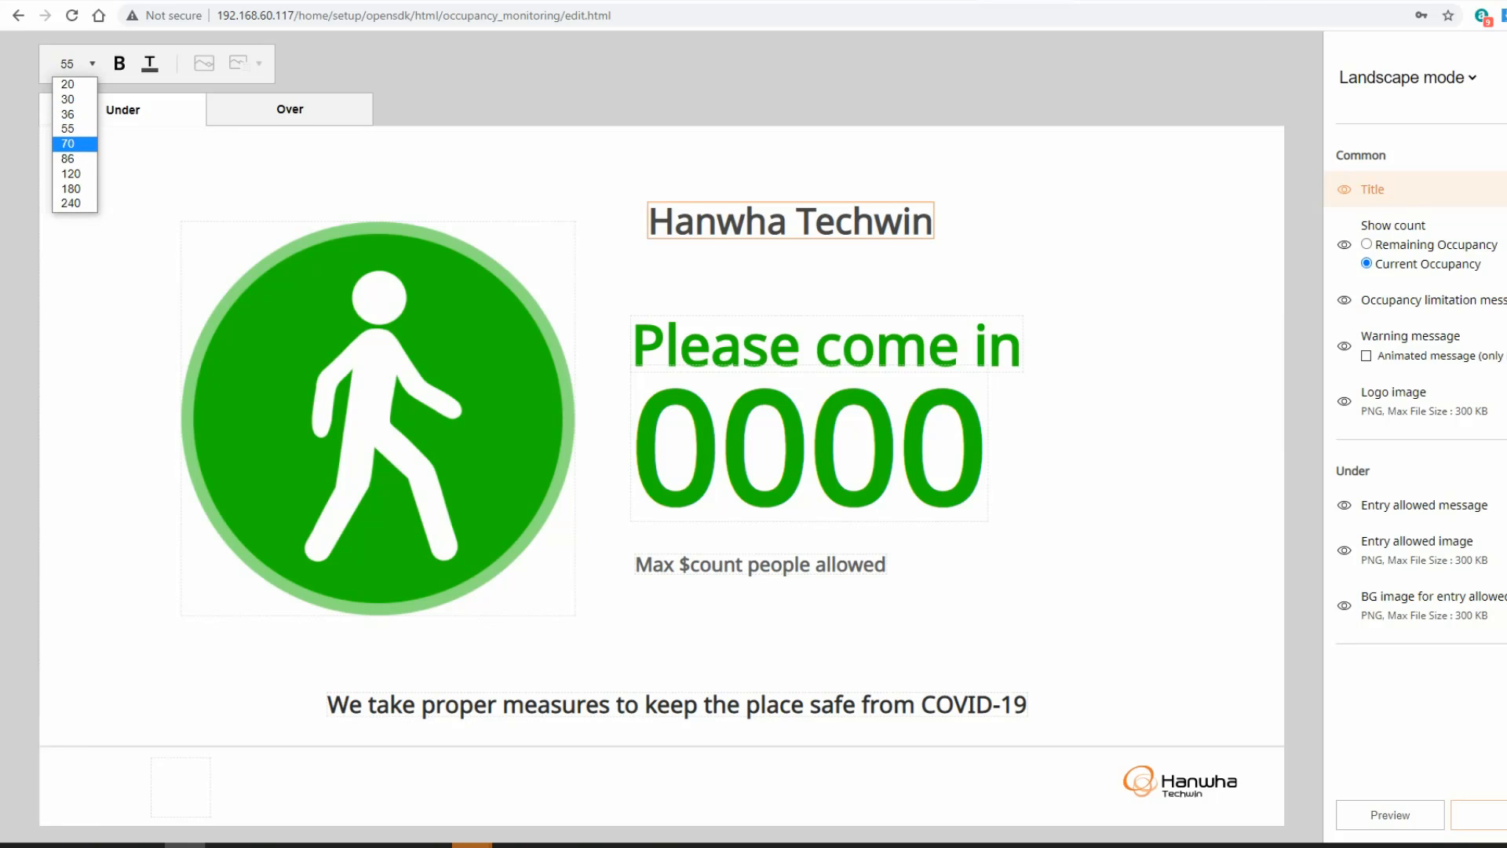
{"action": "left_click", "coordinate": [69, 144]}
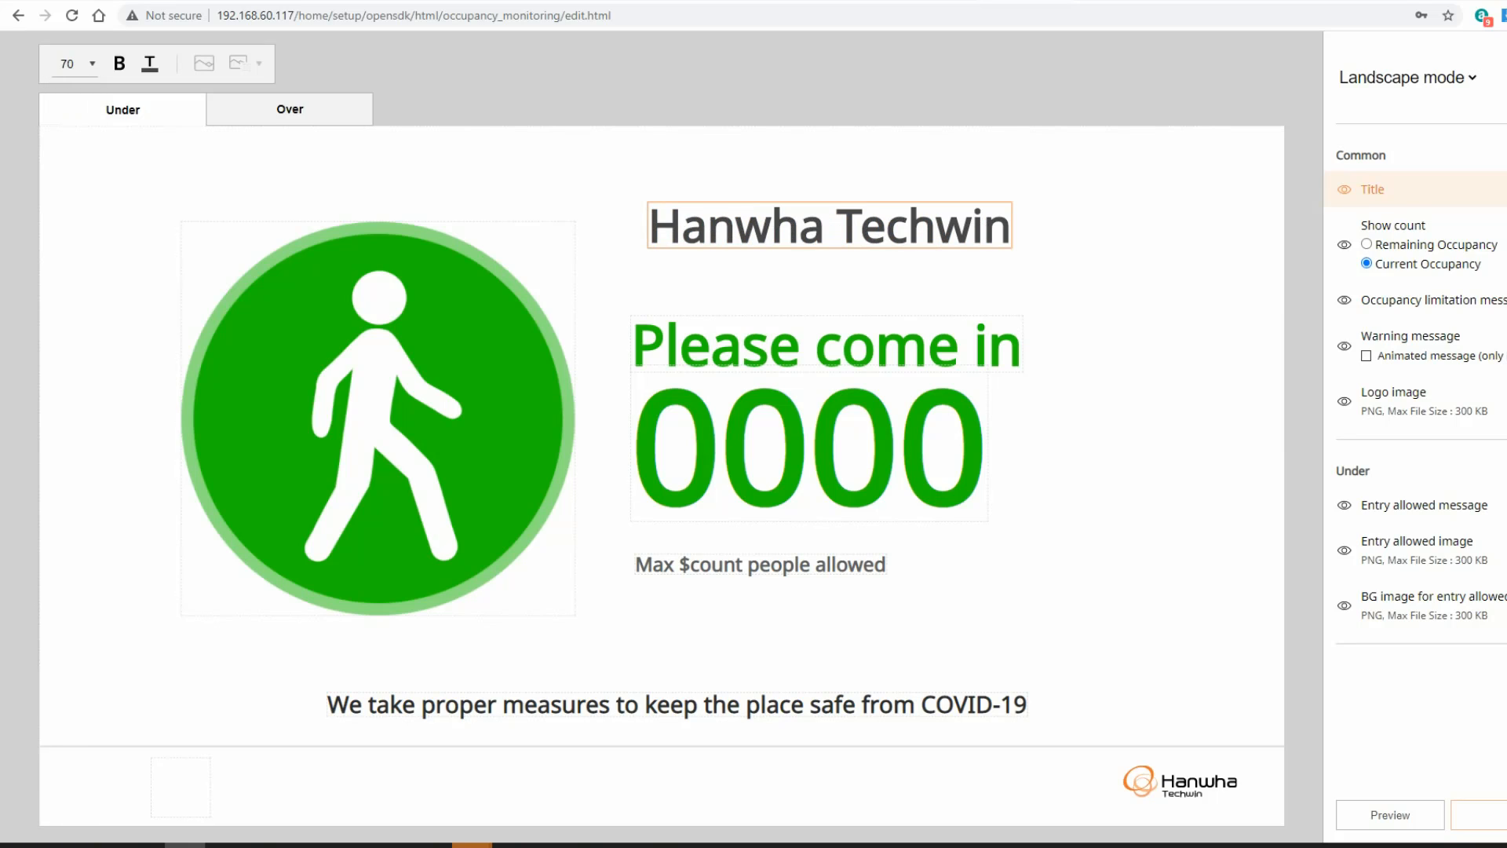
Color the title text purple with RGB 121, 22, 187
{"action": "left_click", "coordinate": [149, 64]}
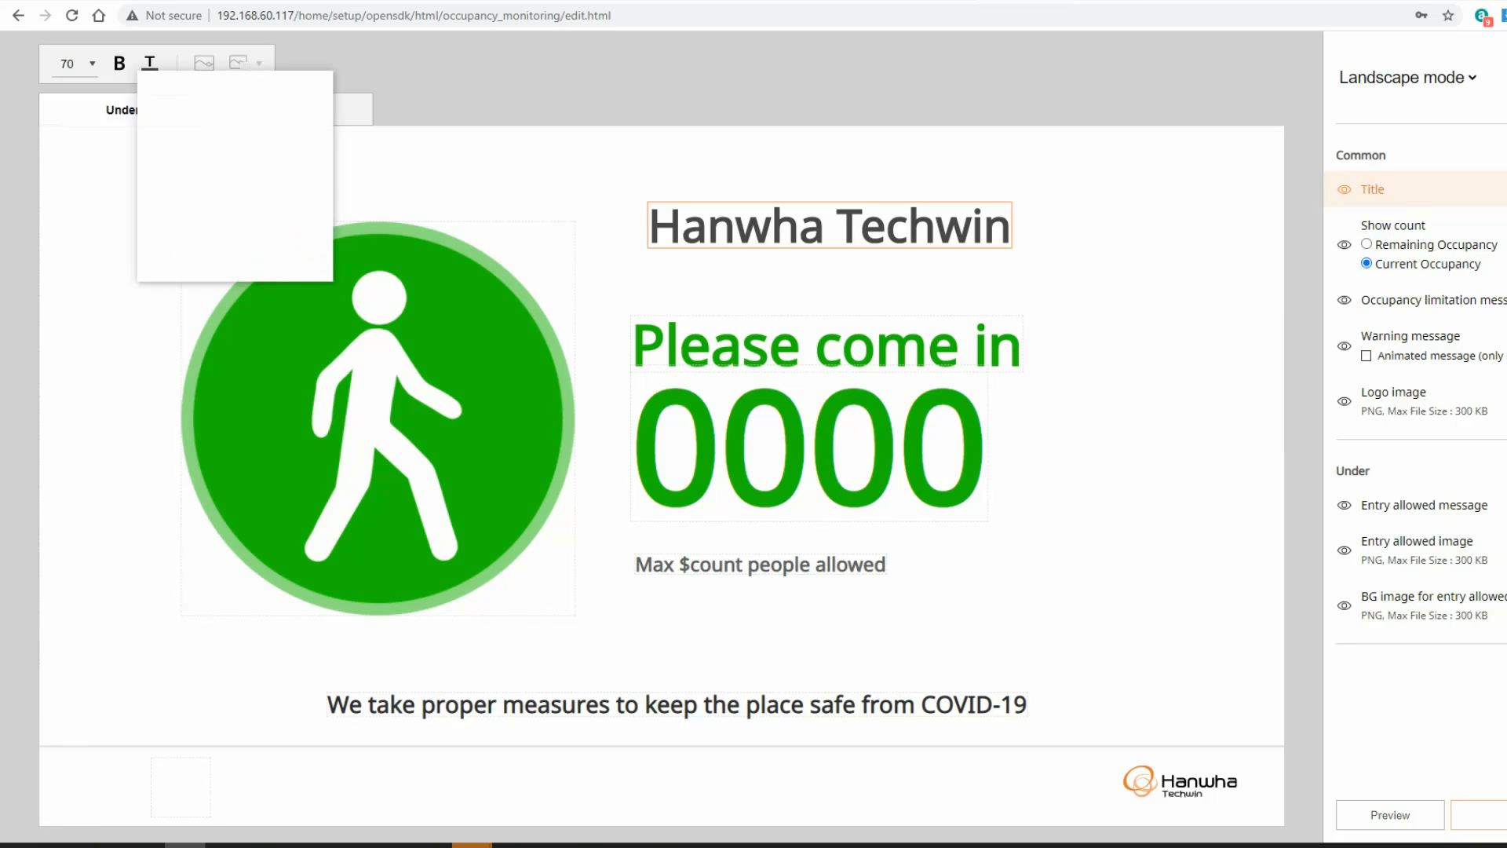
{"action": "left_click_drag", "start_coordinate": [211, 206], "coordinate": [236, 205]}
{"action": "left_click_drag", "start_coordinate": [301, 112], "coordinate": [307, 103]}
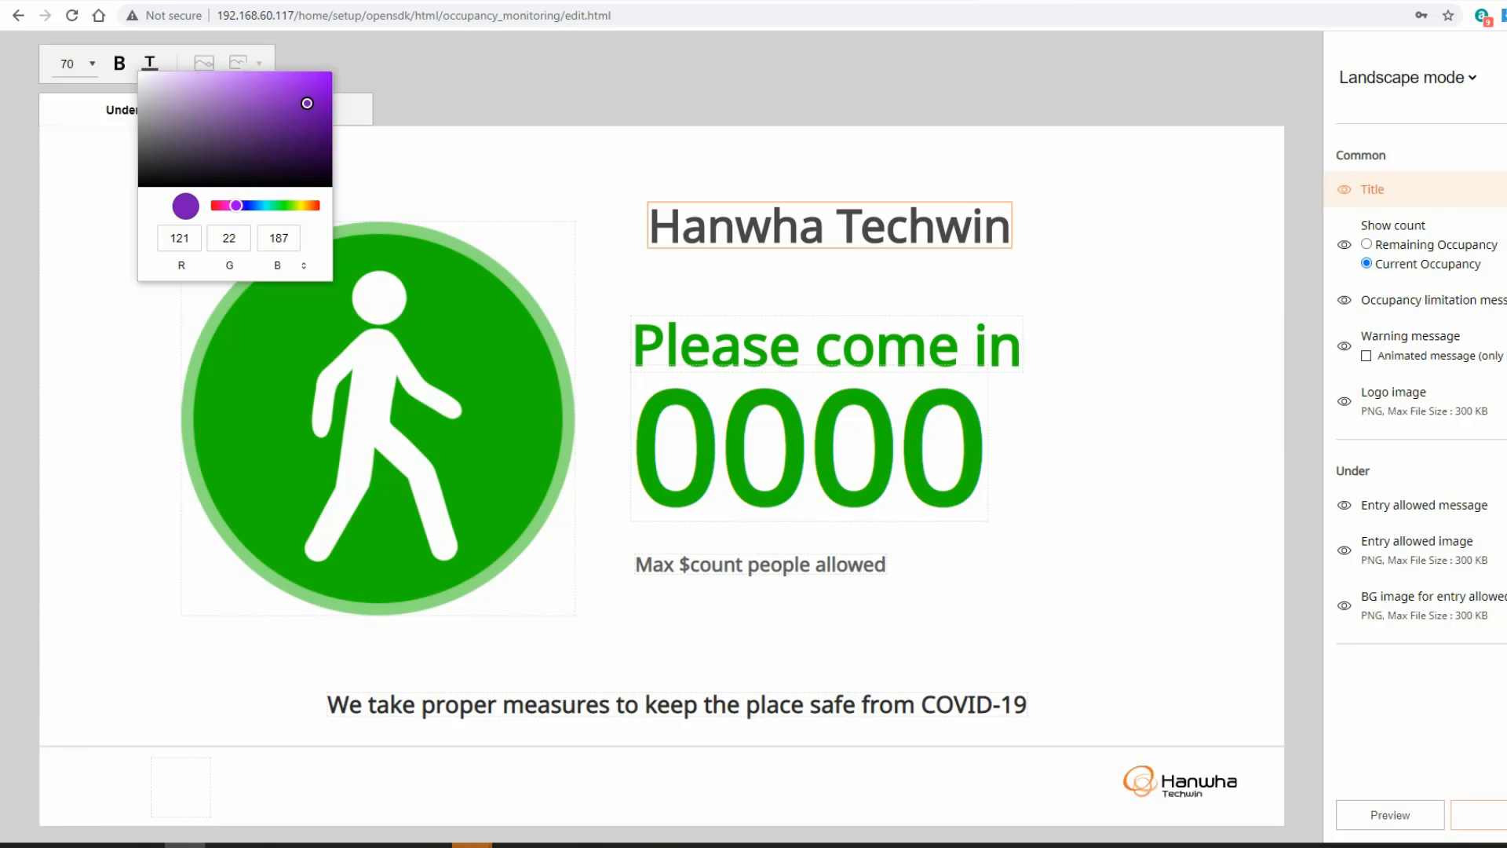
{"action": "left_click", "coordinate": [649, 225]}
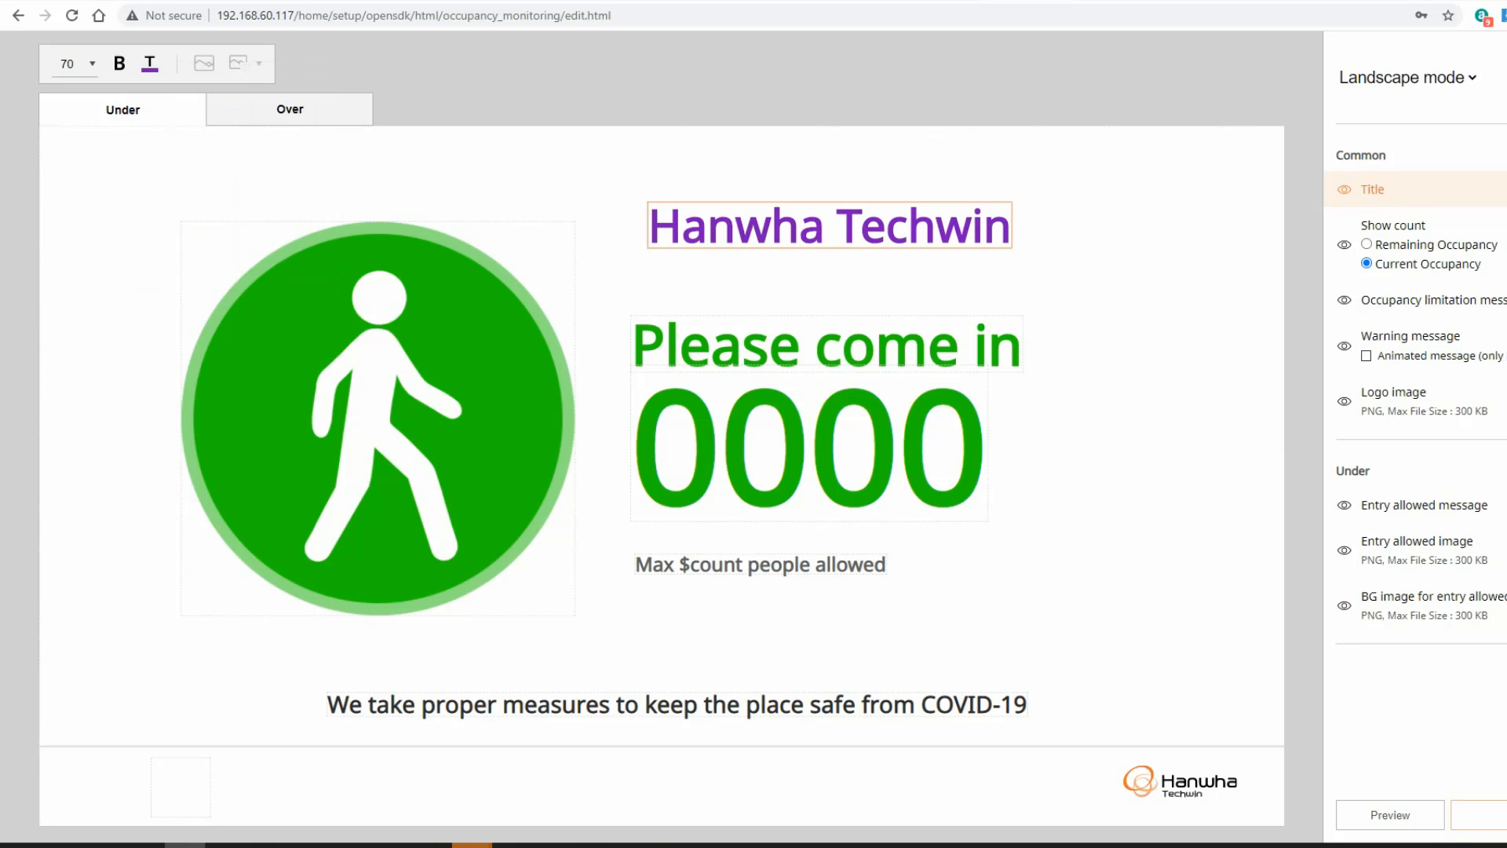
Replace the title text with "Store Name Here", keeping the title shown on the display
{"action": "left_click", "coordinate": [1344, 189]}
{"action": "left_click", "coordinate": [1345, 189]}
{"action": "key", "text": "ctrl+a"}
{"action": "type", "text": "S"}
{"action": "type", "text": "Name here"}
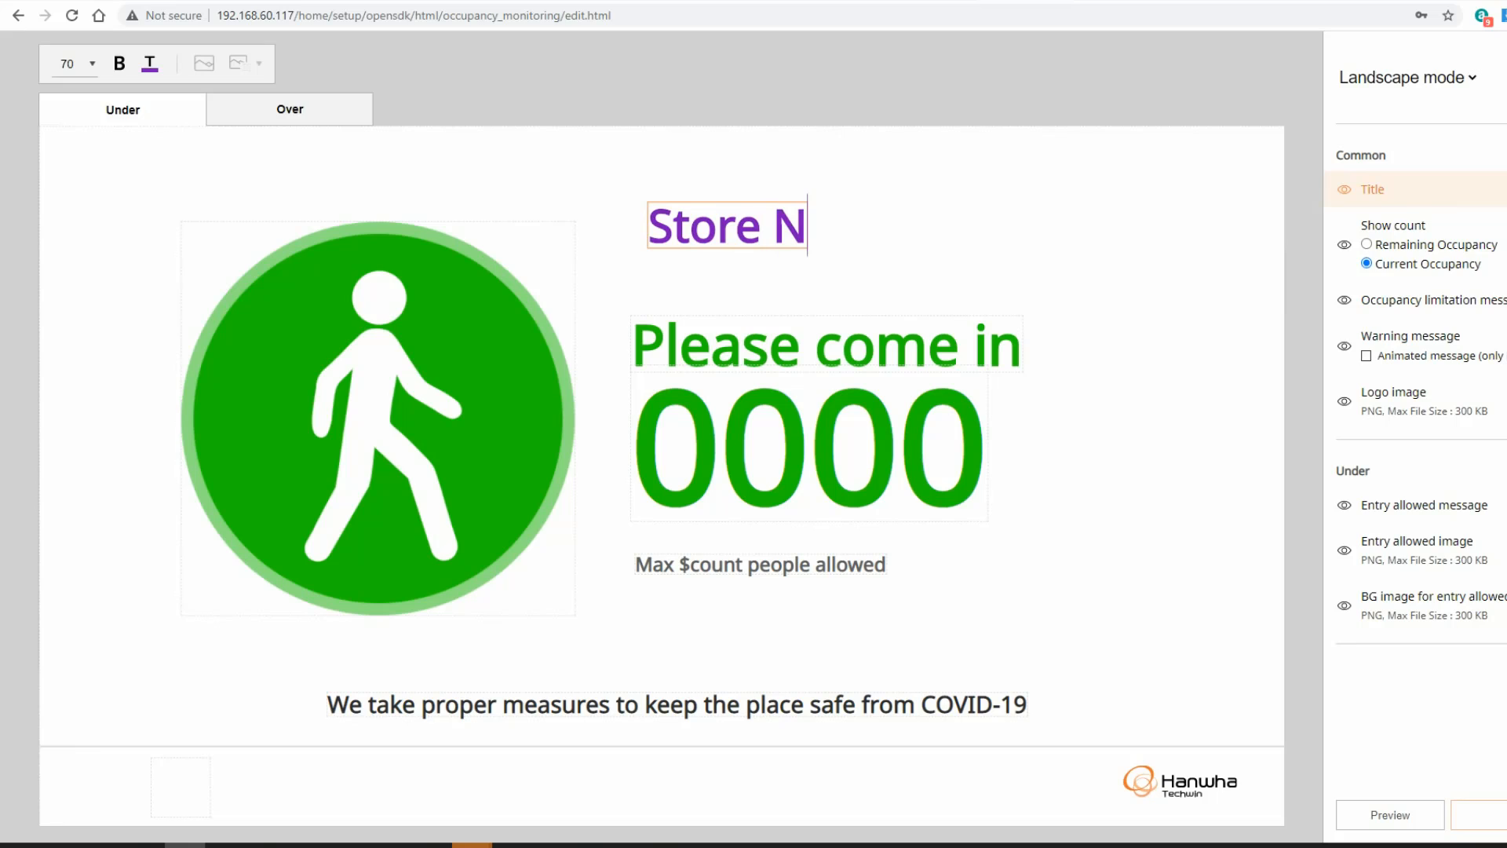
{"action": "key", "text": "BackSpace"}
{"action": "key", "text": "BackSpace"}
{"action": "key", "text": "BackSpace"}
{"action": "key", "text": "BackSpace"}
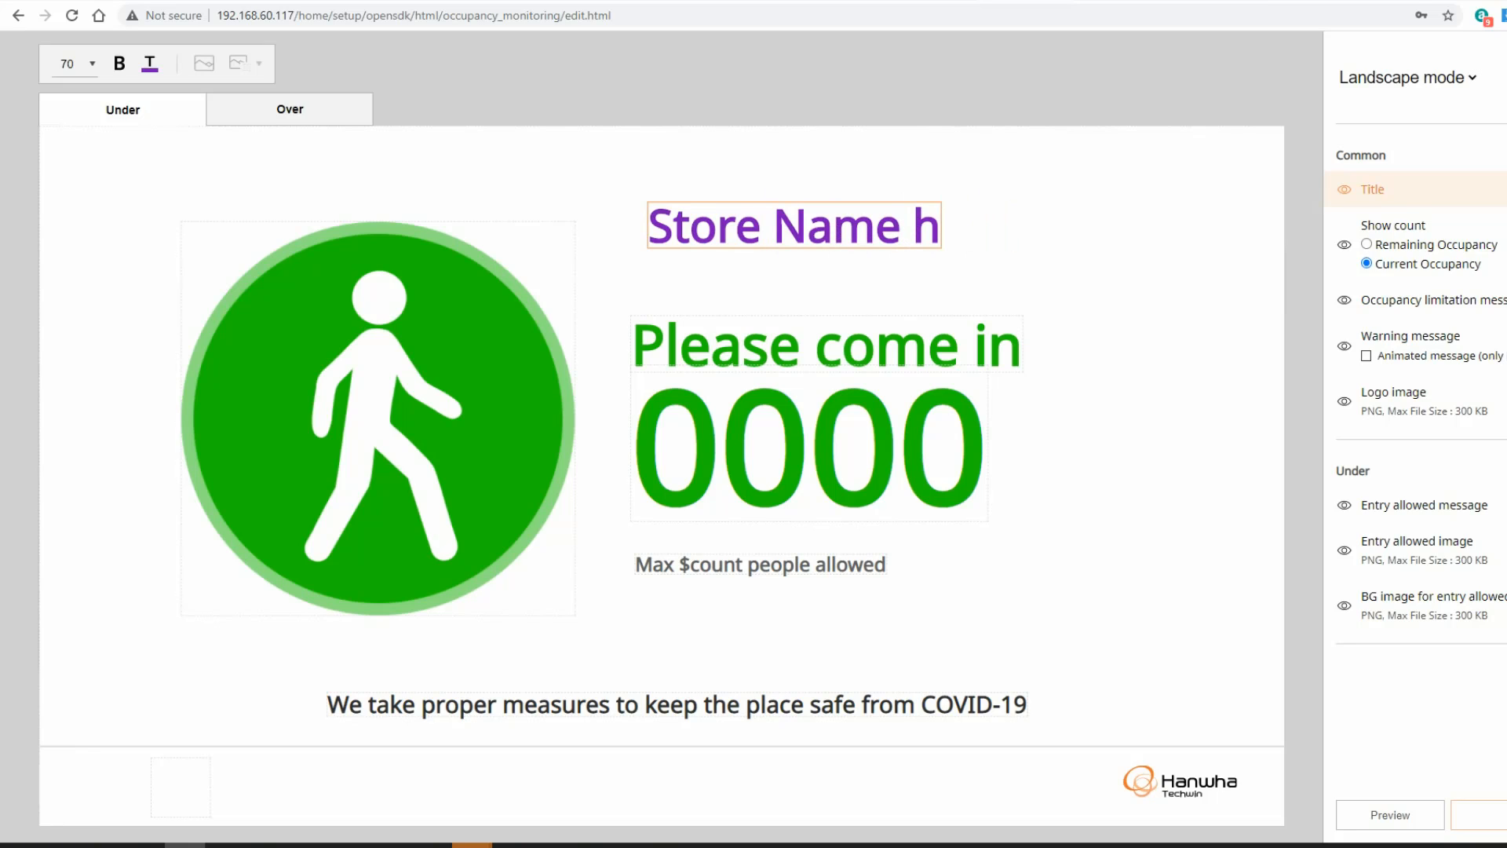
{"action": "type", "text": "Here"}
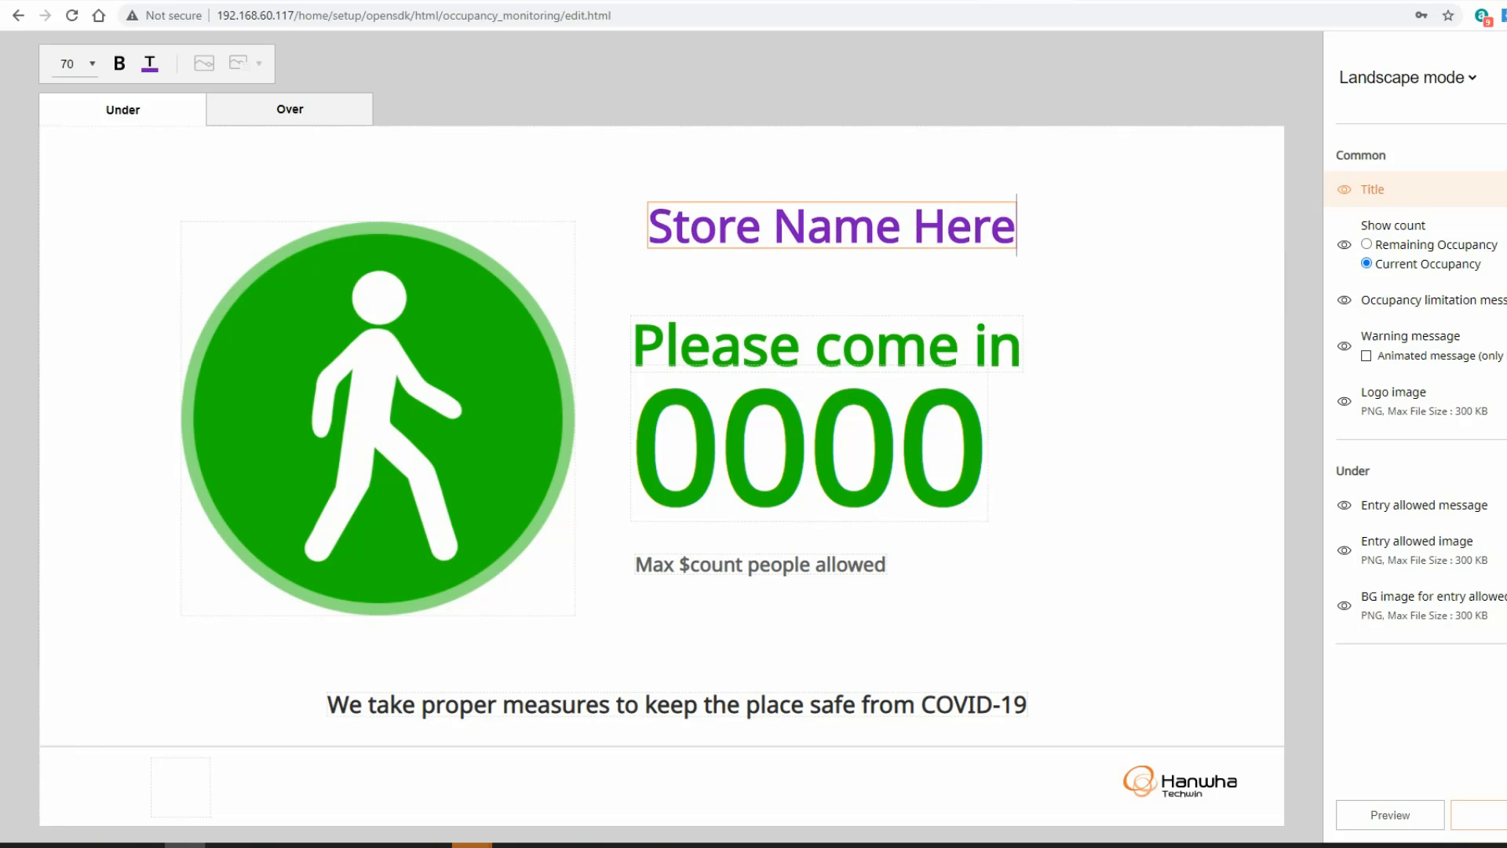
Try Remaining Occupancy as the shown count and return it to Current Occupancy
{"action": "left_click", "coordinate": [1366, 245]}
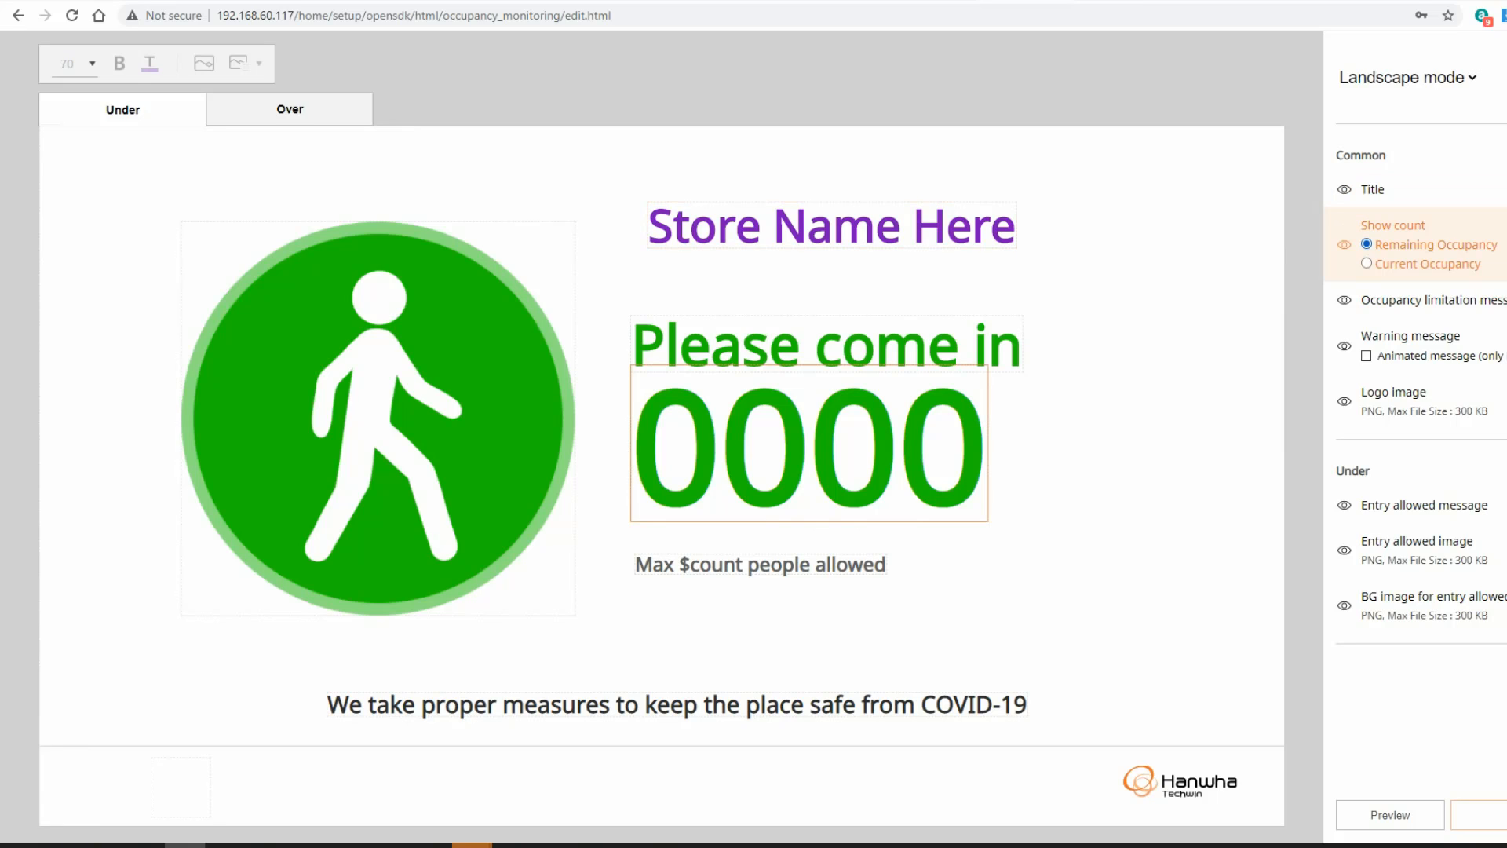
{"action": "left_click", "coordinate": [1366, 263]}
{"action": "left_click", "coordinate": [1366, 244]}
{"action": "left_click", "coordinate": [1367, 264]}
Examine the entry message and count elements, and compare the Under and Over display layouts
{"action": "left_click", "coordinate": [809, 346]}
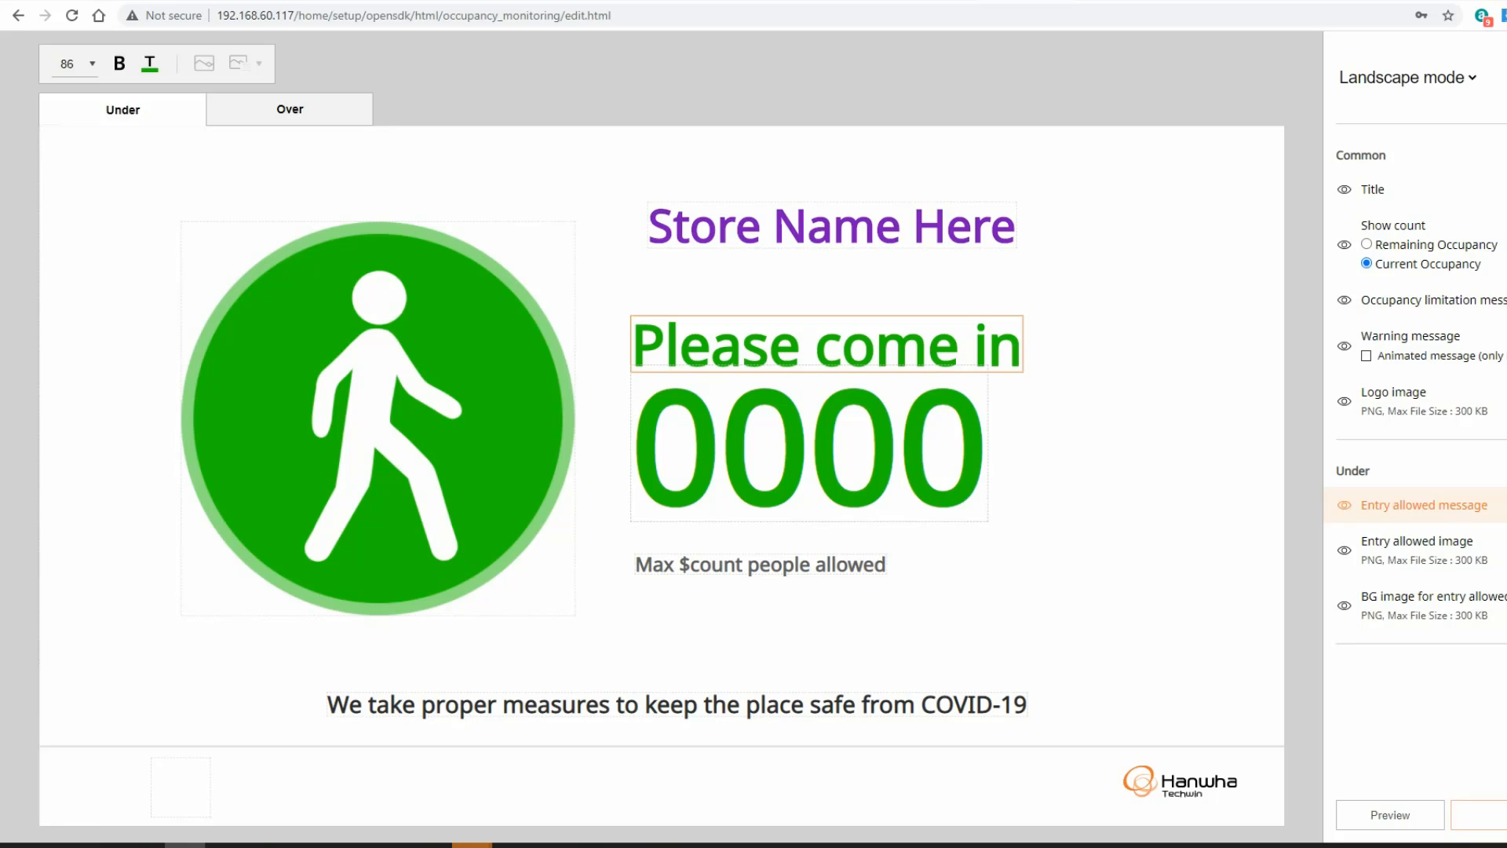
{"action": "left_click", "coordinate": [809, 448]}
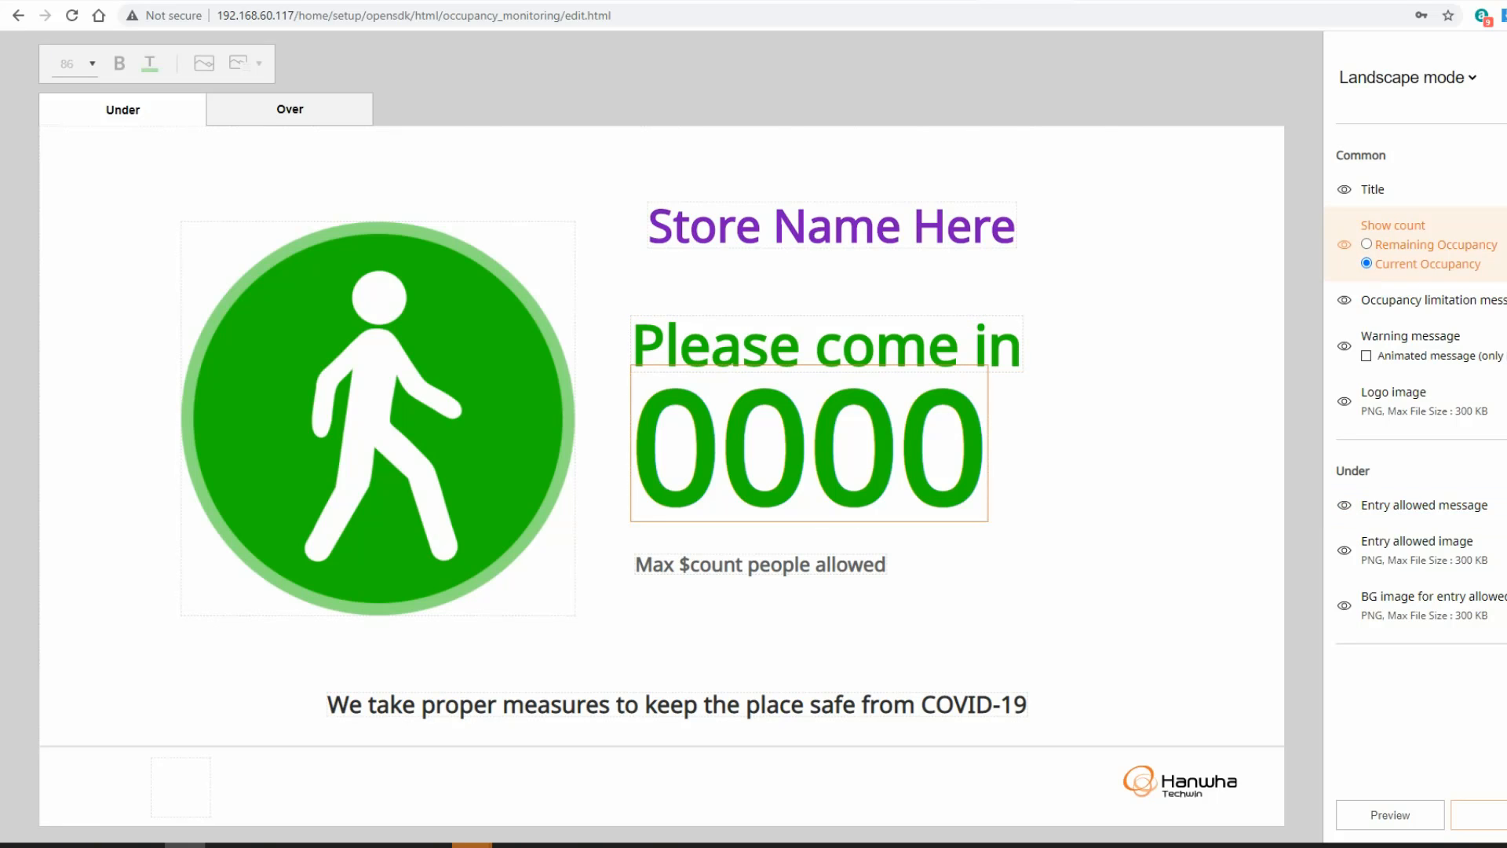
{"action": "left_click", "coordinate": [289, 109]}
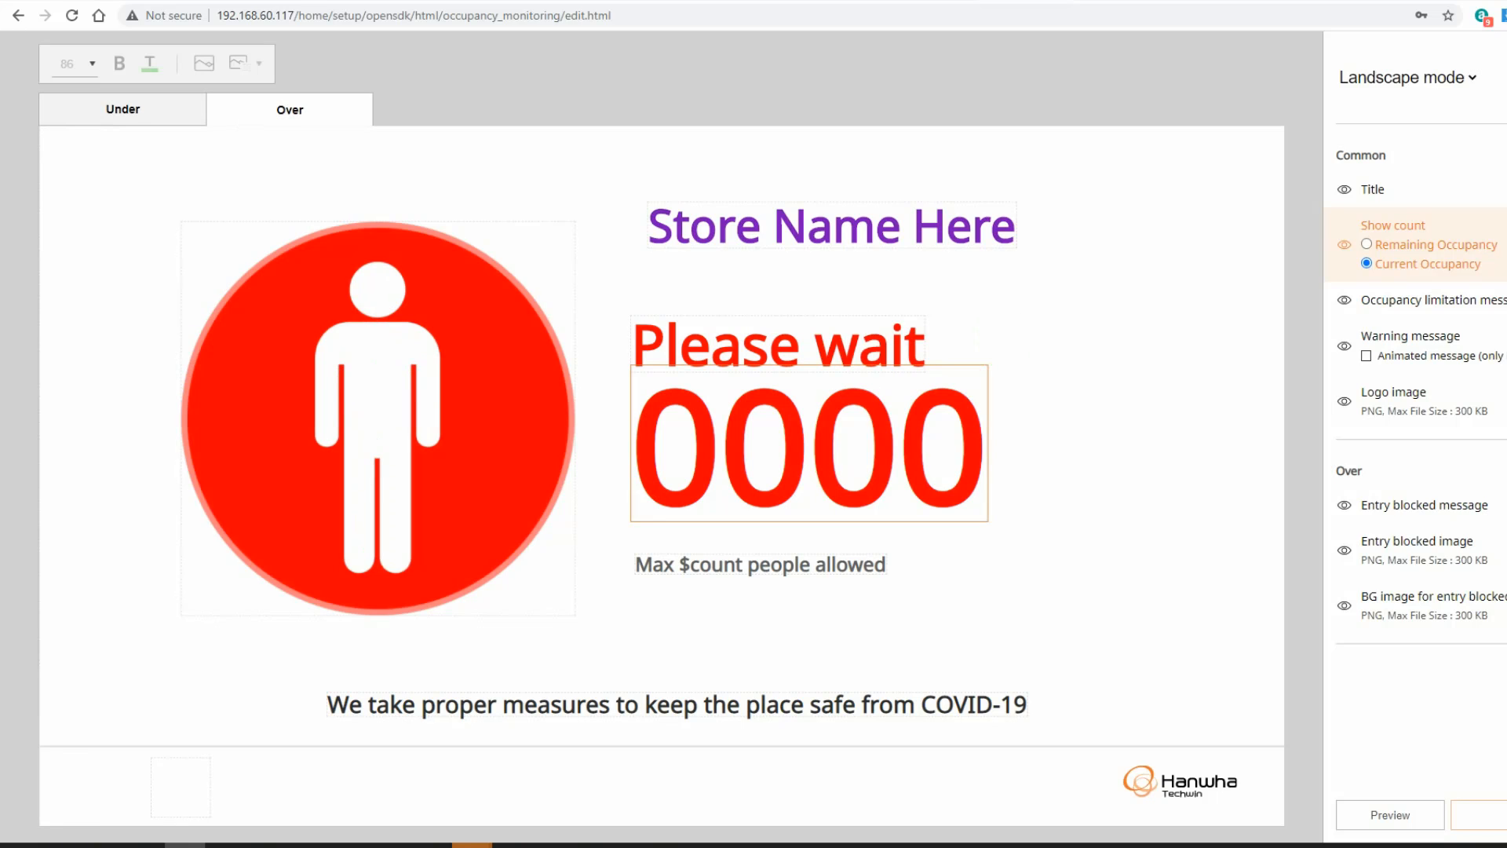
{"action": "left_click", "coordinate": [123, 109]}
{"action": "left_click", "coordinate": [290, 109]}
{"action": "left_click", "coordinate": [123, 109]}
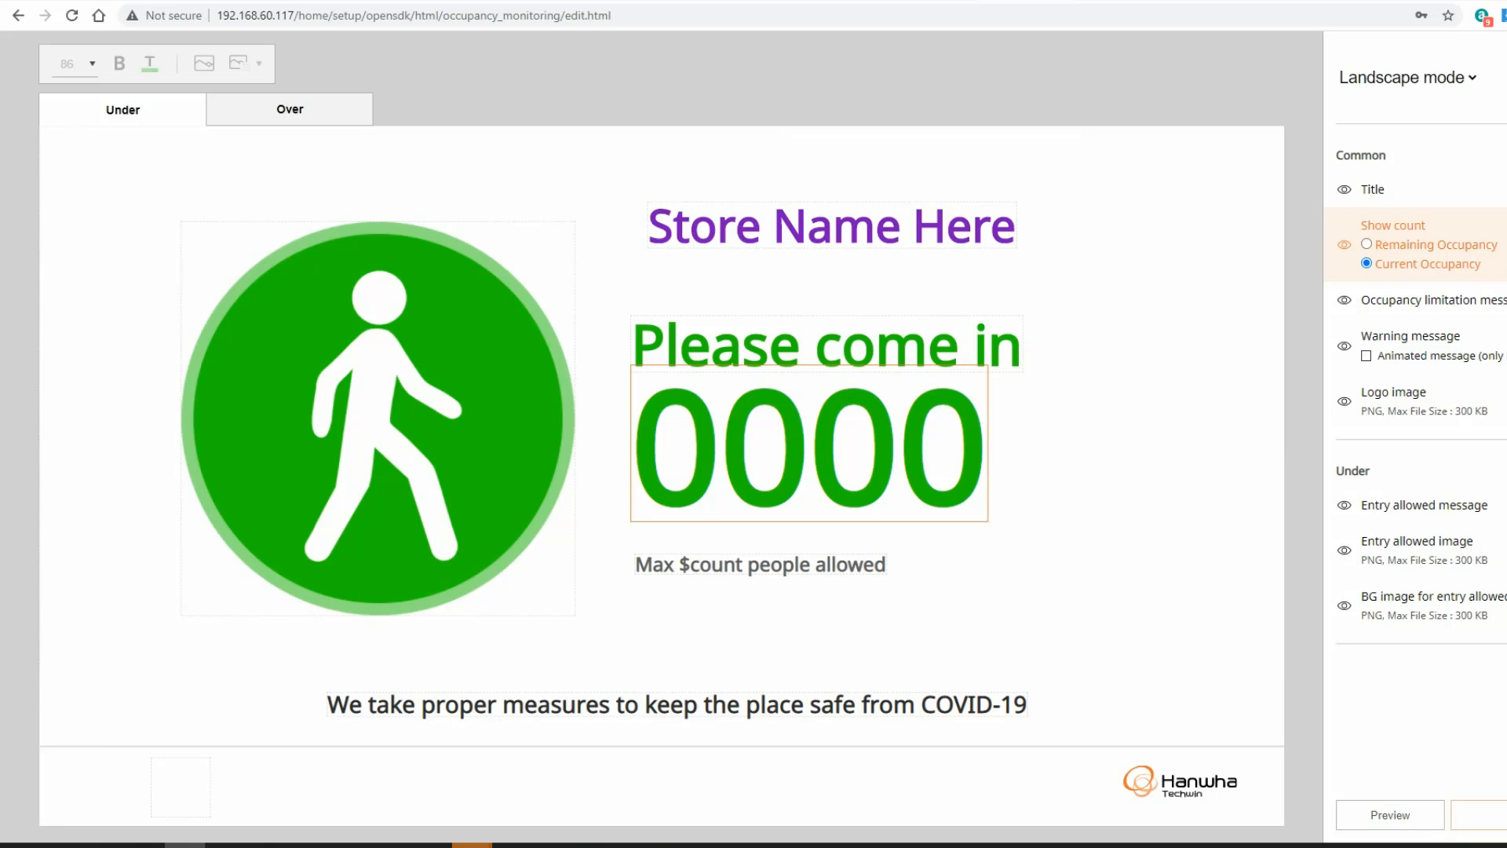
Change the display orientation to Portrait mode and accept resetting the component positions
{"action": "left_click", "coordinate": [1407, 77]}
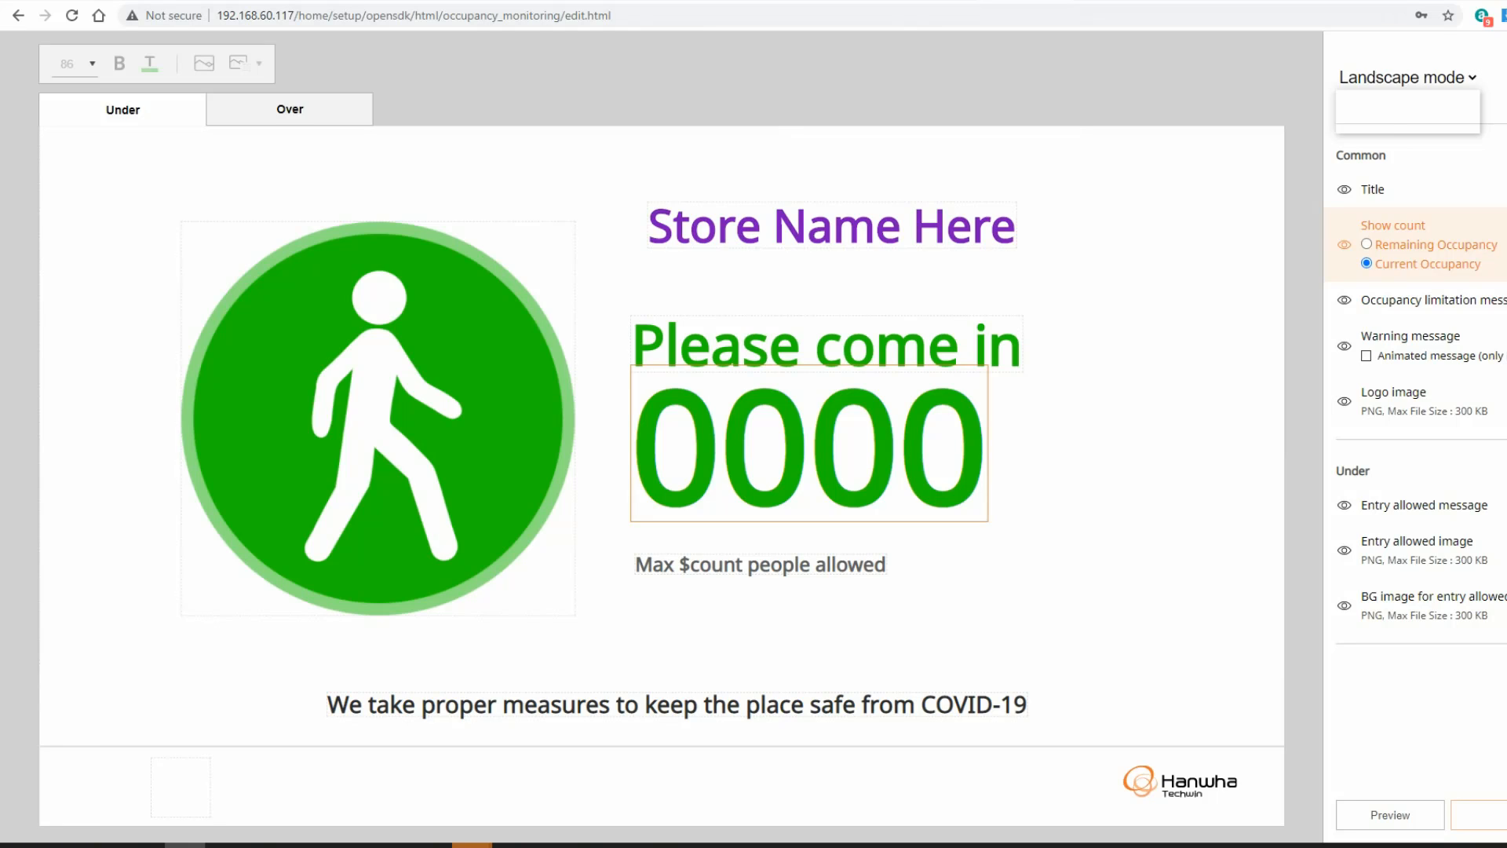
{"action": "left_click", "coordinate": [1389, 120]}
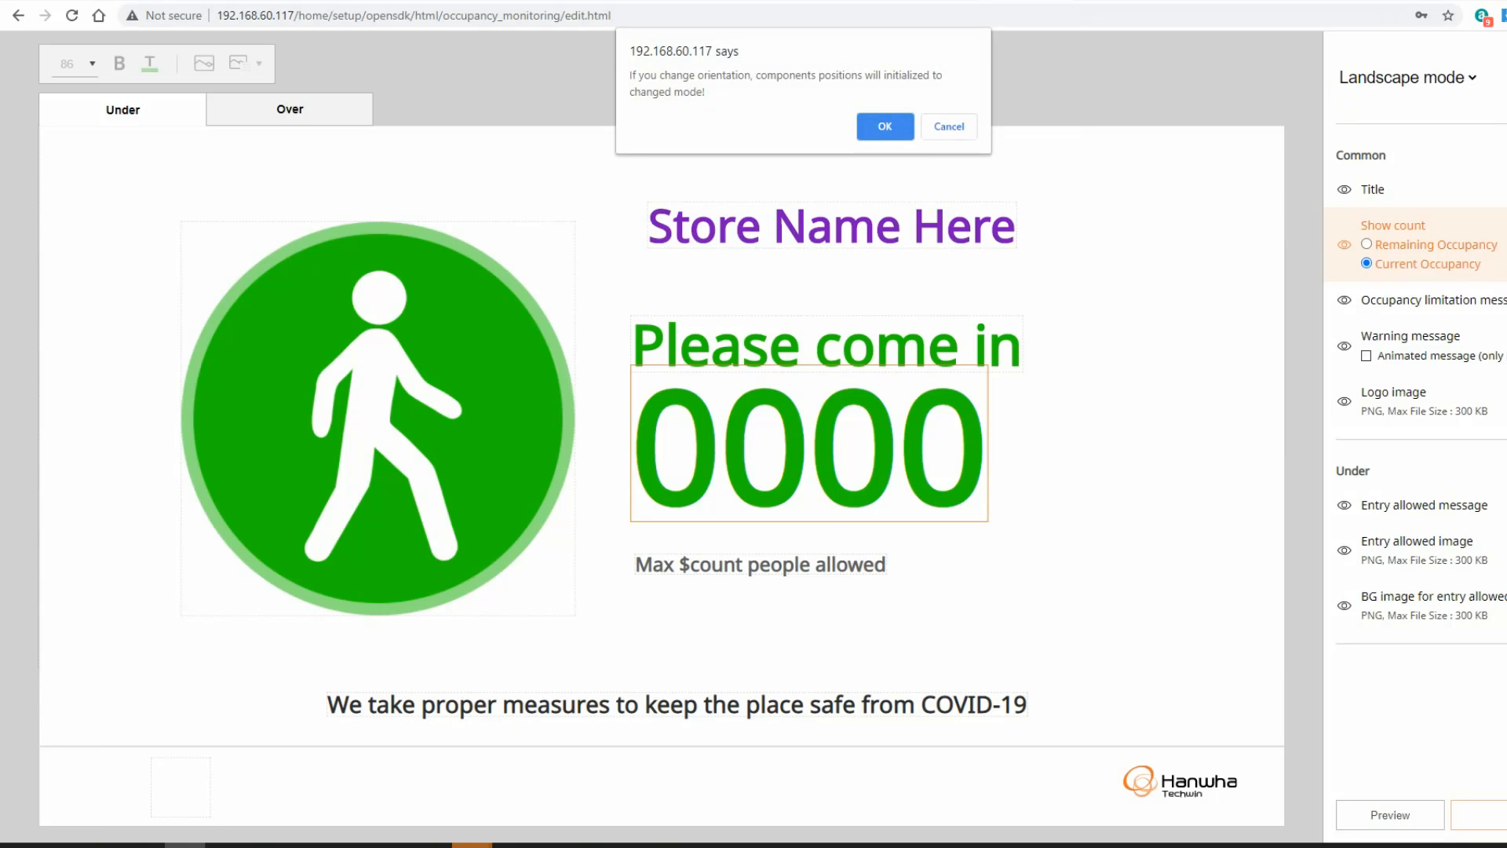
{"action": "key", "text": "Return"}
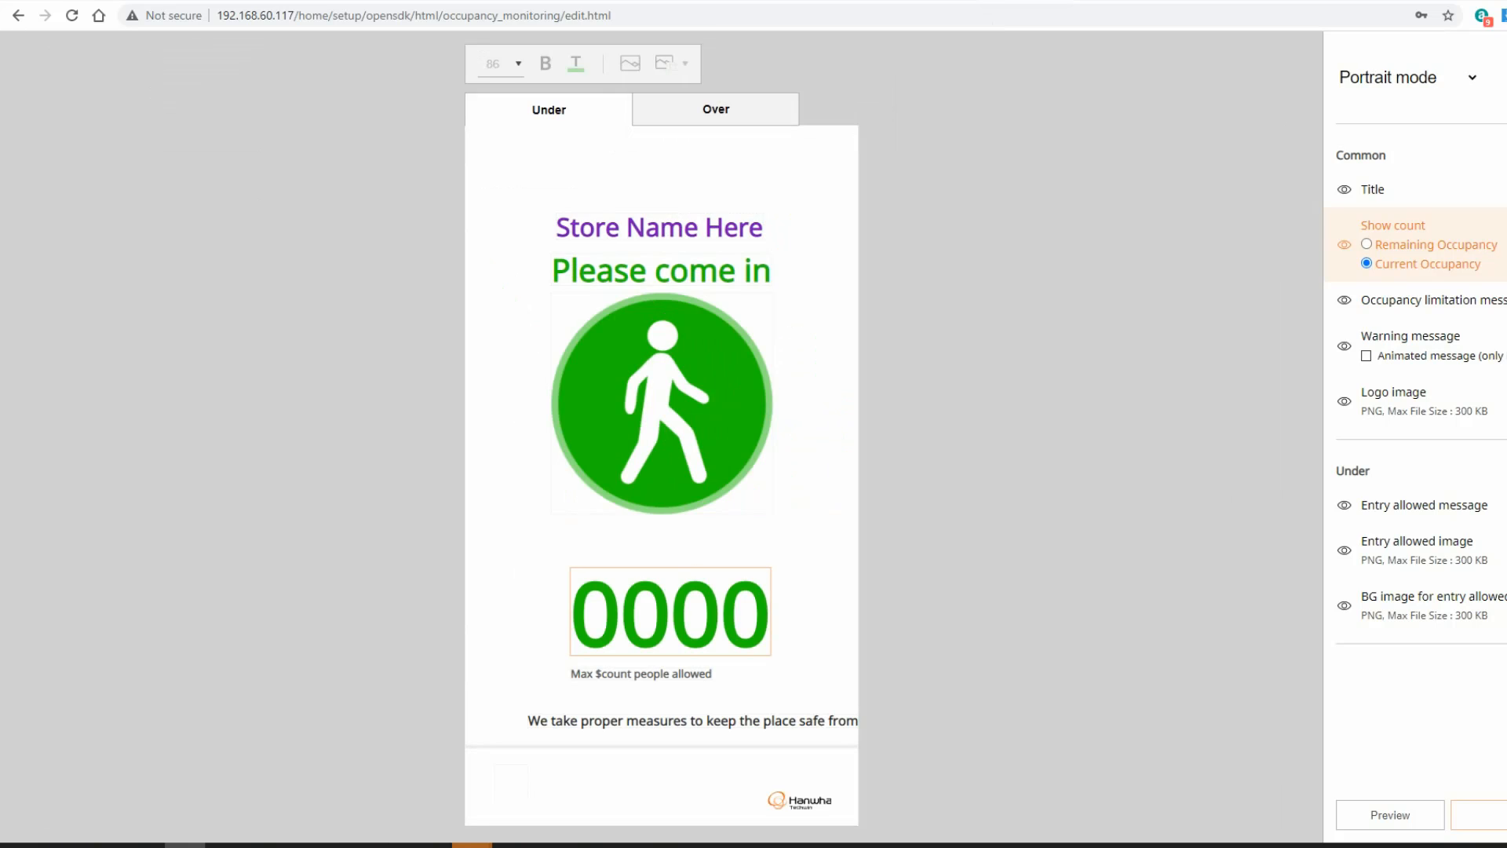
Switch the display orientation to Landscape mode and accept resetting the component positions
{"action": "left_click", "coordinate": [1407, 77]}
{"action": "left_click", "coordinate": [1405, 100]}
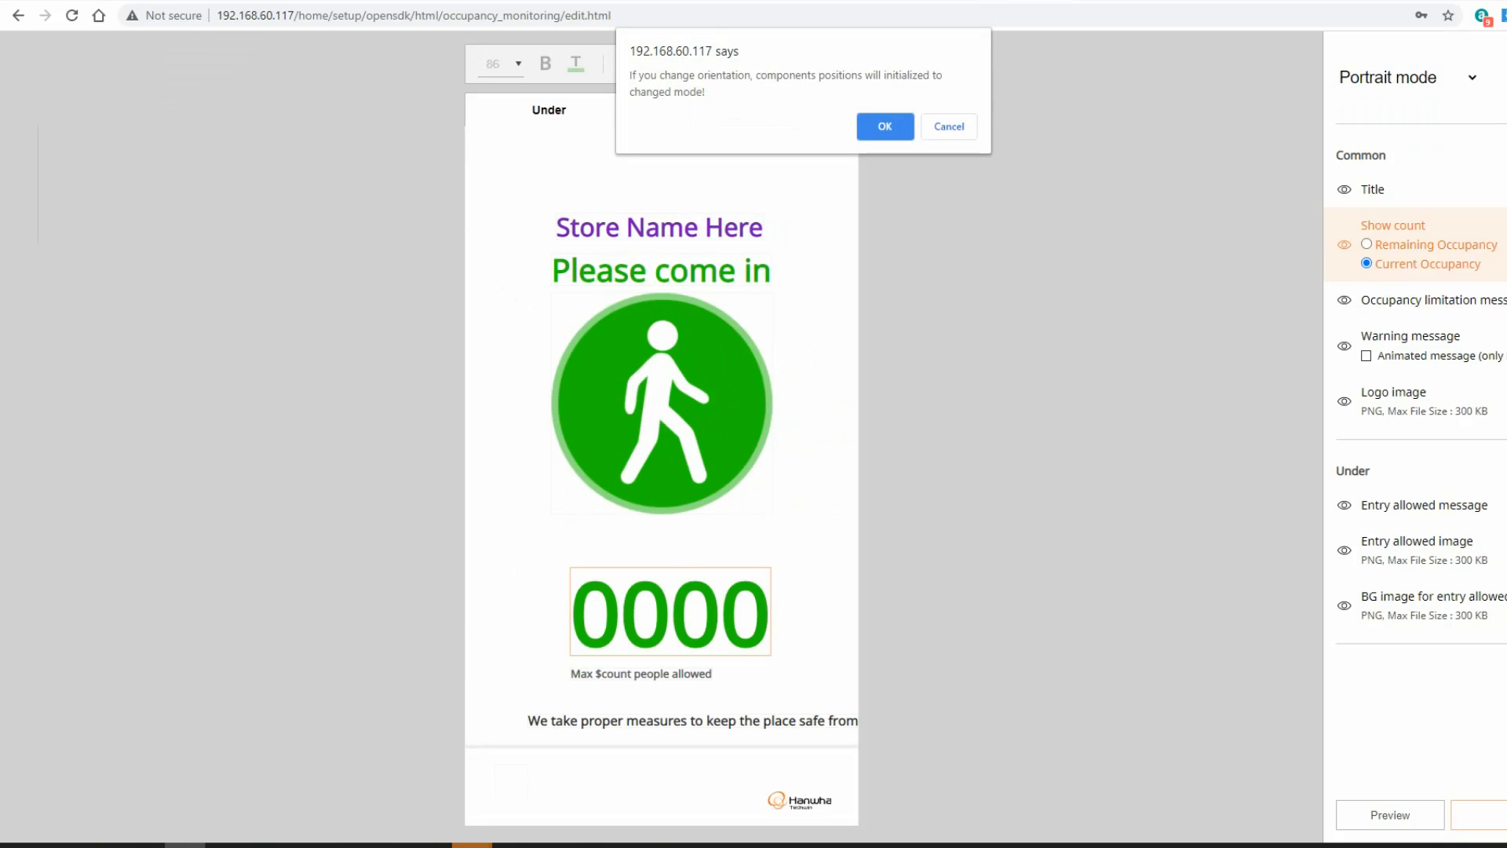
{"action": "key", "text": "Return"}
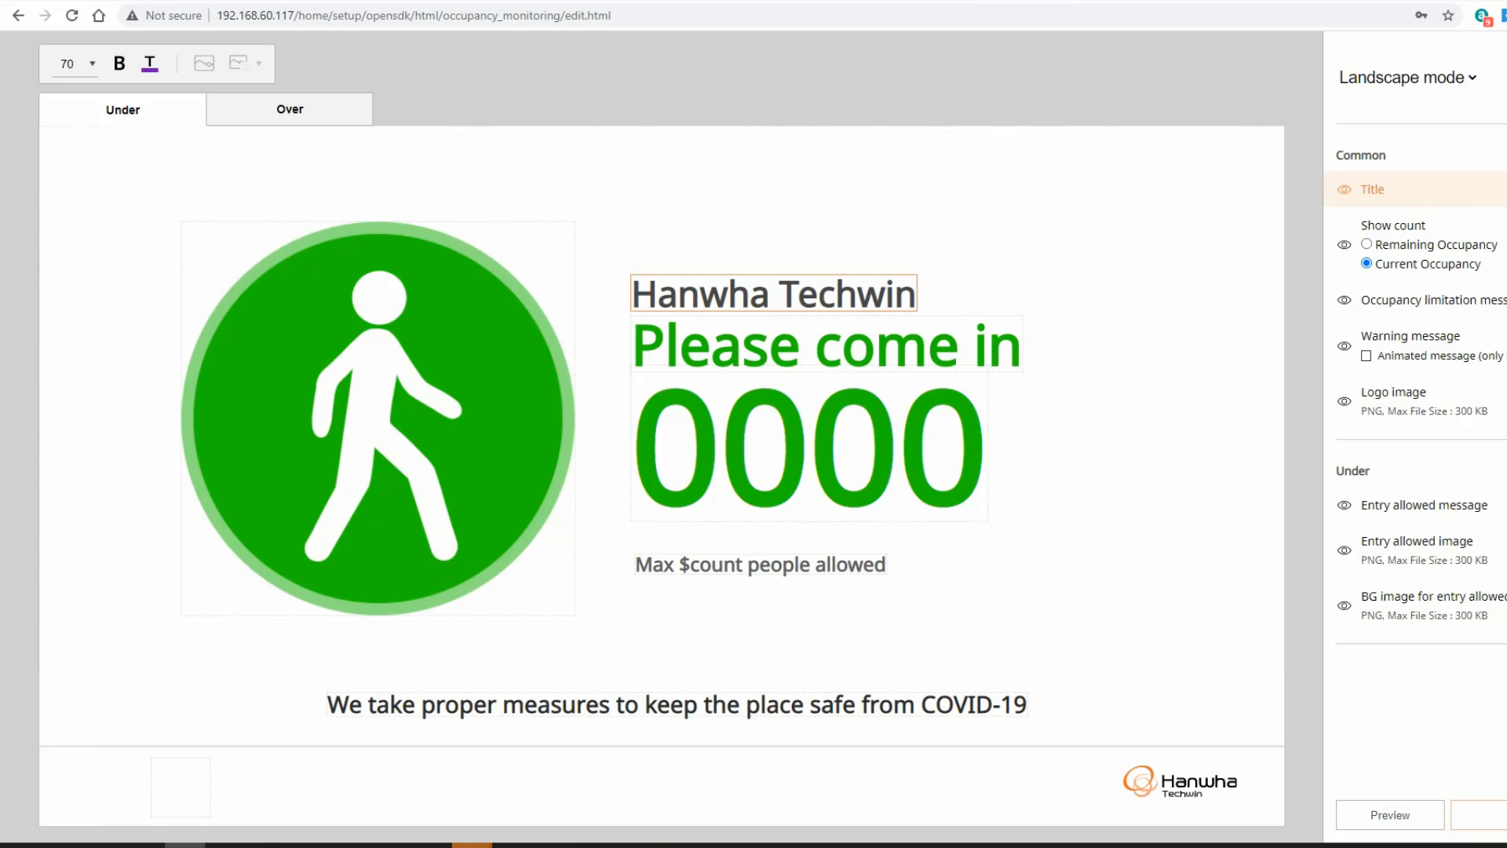
Rearrange the Under layout with the title near the upper edge, the count farther right, and "Please come in" just below the title
{"action": "left_click_drag", "start_coordinate": [774, 293], "coordinate": [936, 178]}
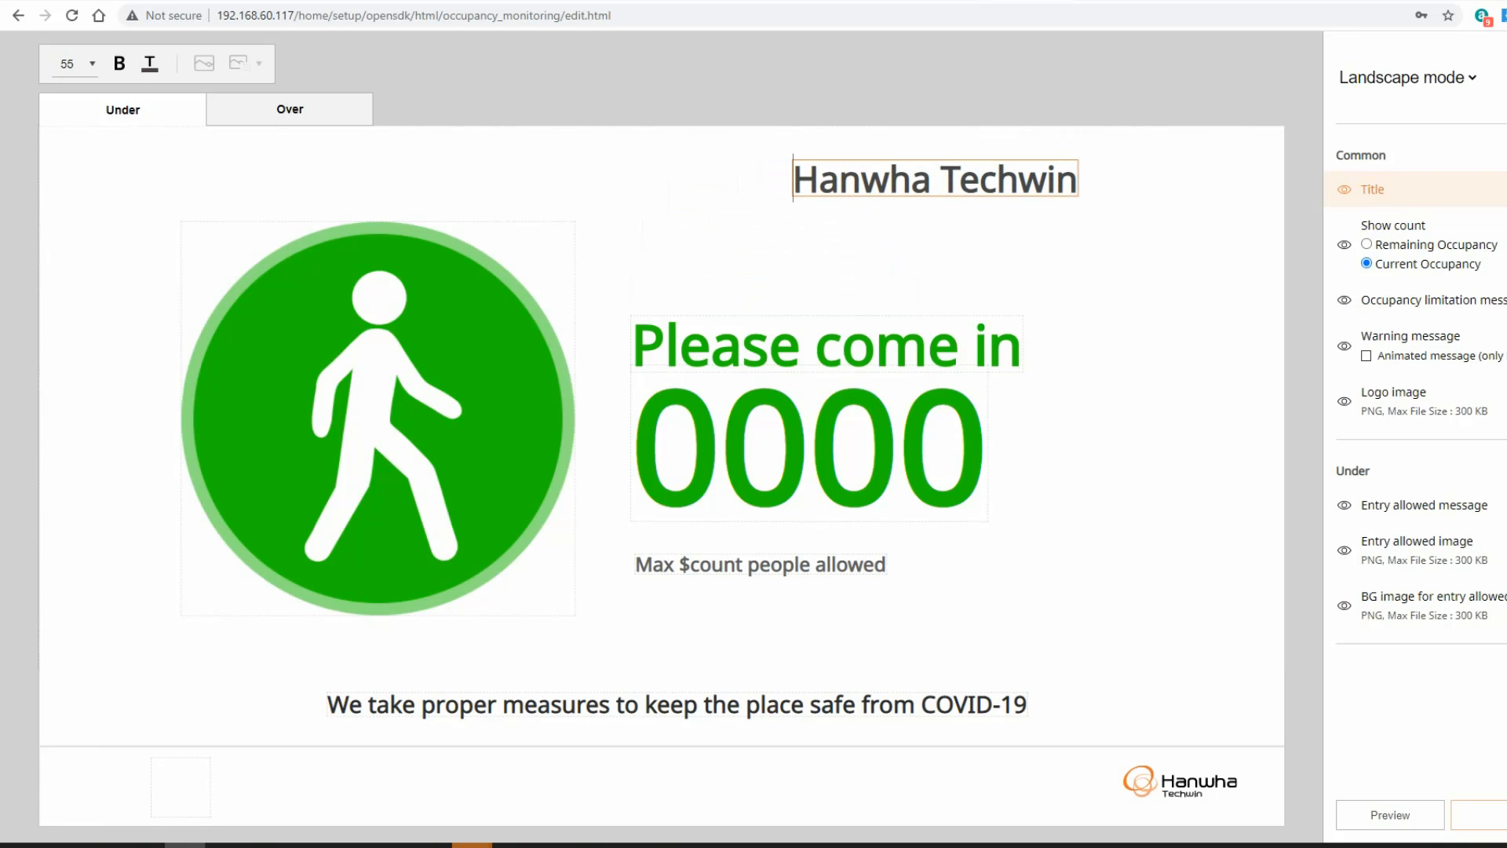
{"action": "left_click_drag", "start_coordinate": [809, 445], "coordinate": [1016, 461]}
{"action": "left_click", "coordinate": [926, 378]}
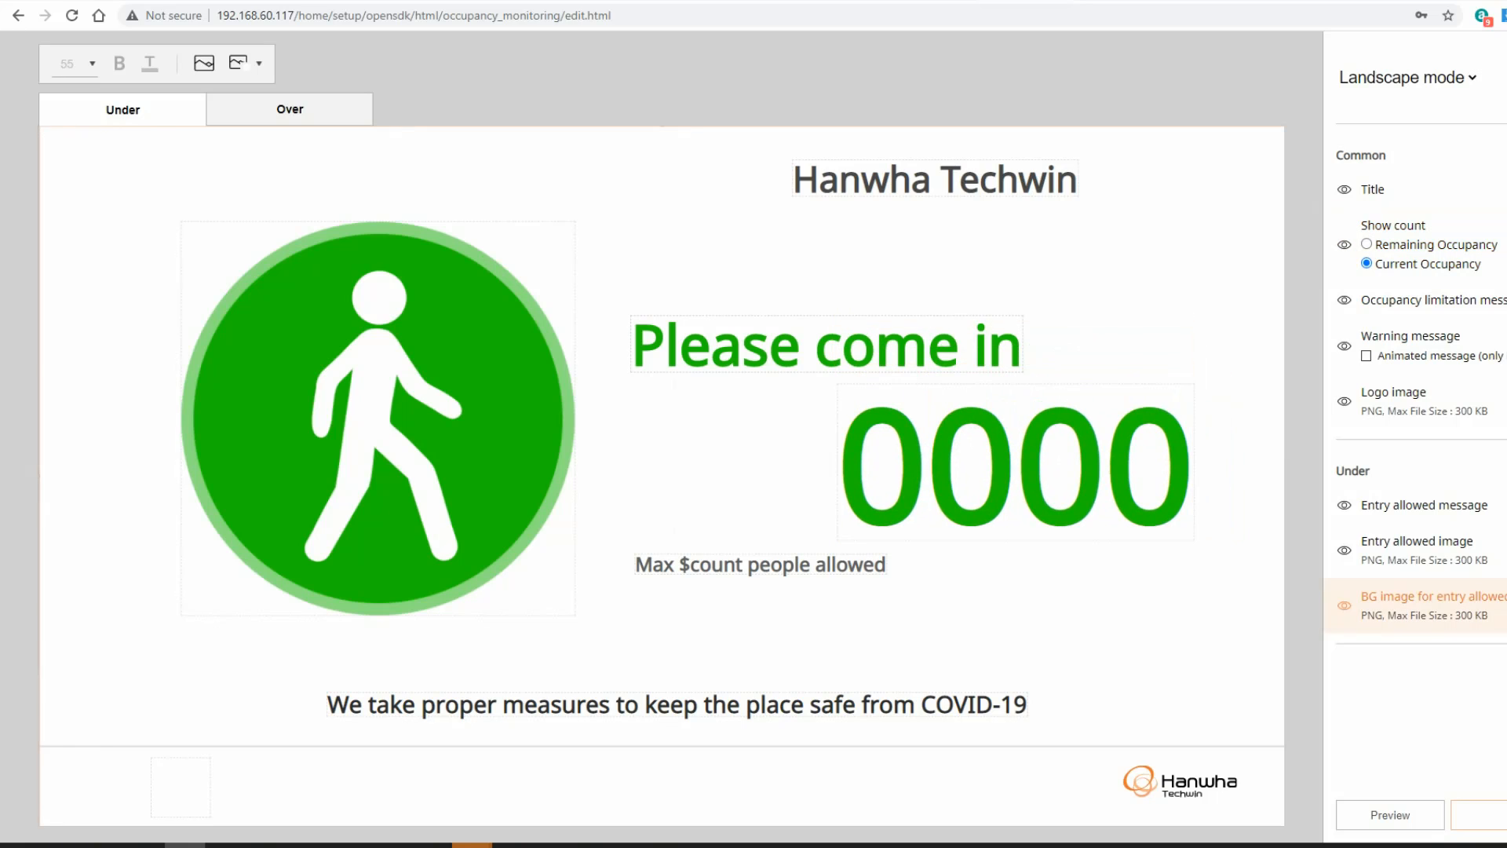
{"action": "left_click_drag", "start_coordinate": [826, 344], "coordinate": [819, 255]}
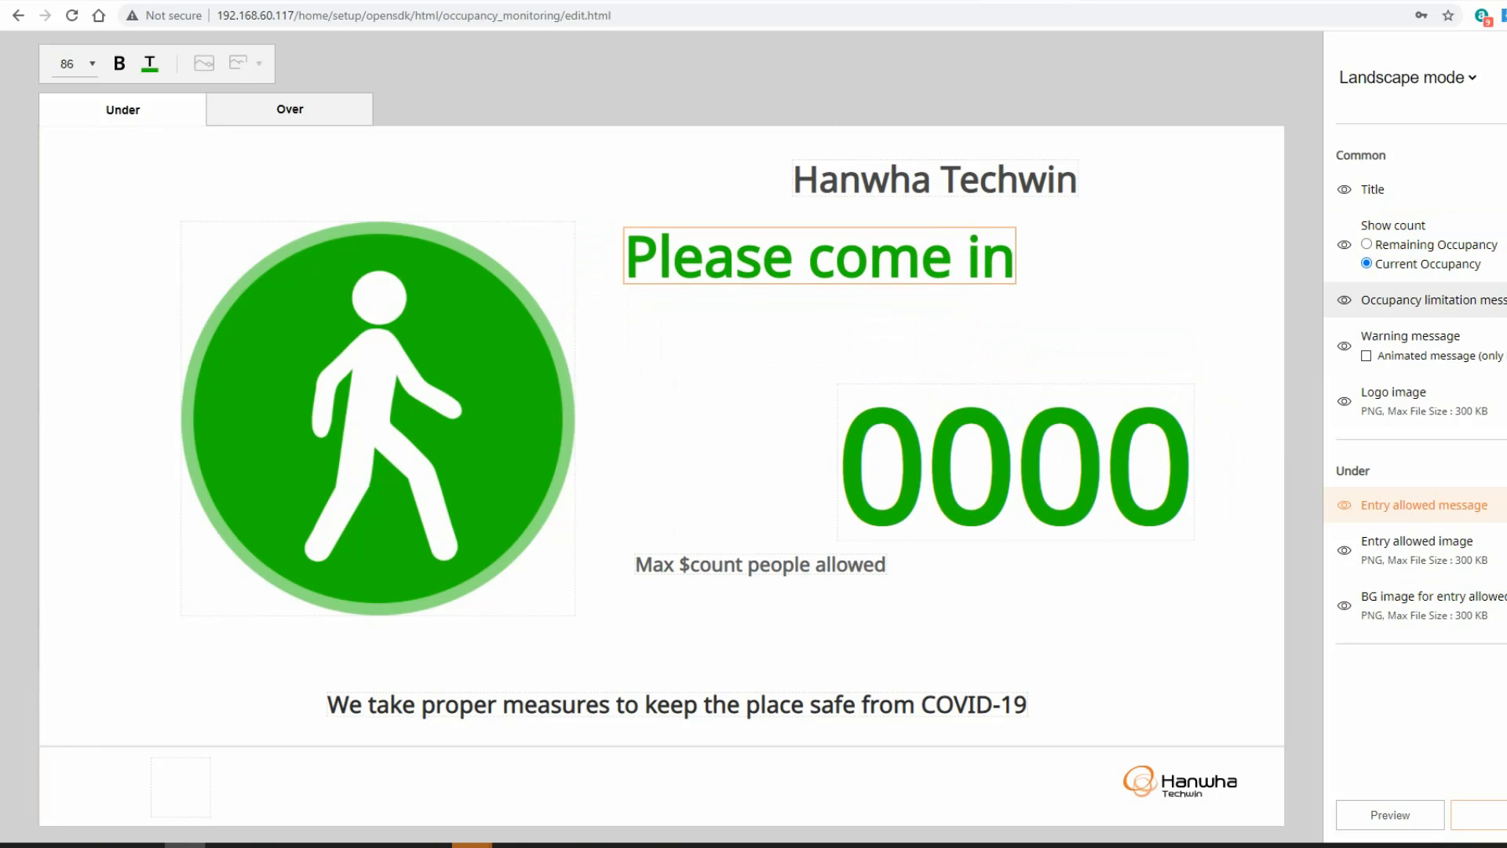
Toggle the occupancy limitation message off and back on, and move it lower, between the count and the warning message
{"action": "left_click", "coordinate": [1345, 300]}
{"action": "left_click", "coordinate": [1345, 300]}
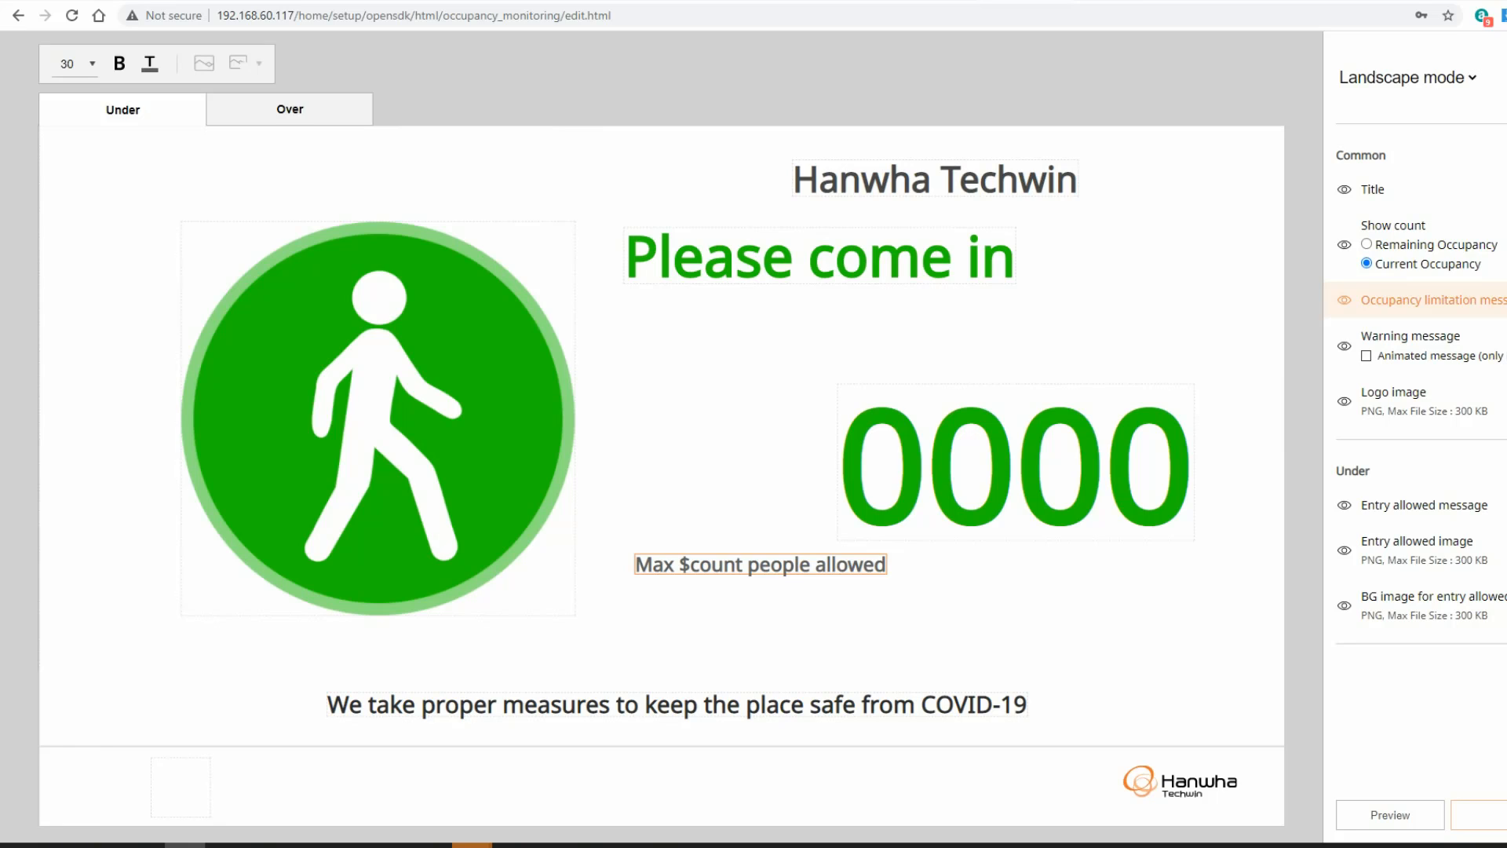
{"action": "left_click_drag", "start_coordinate": [760, 565], "coordinate": [803, 621]}
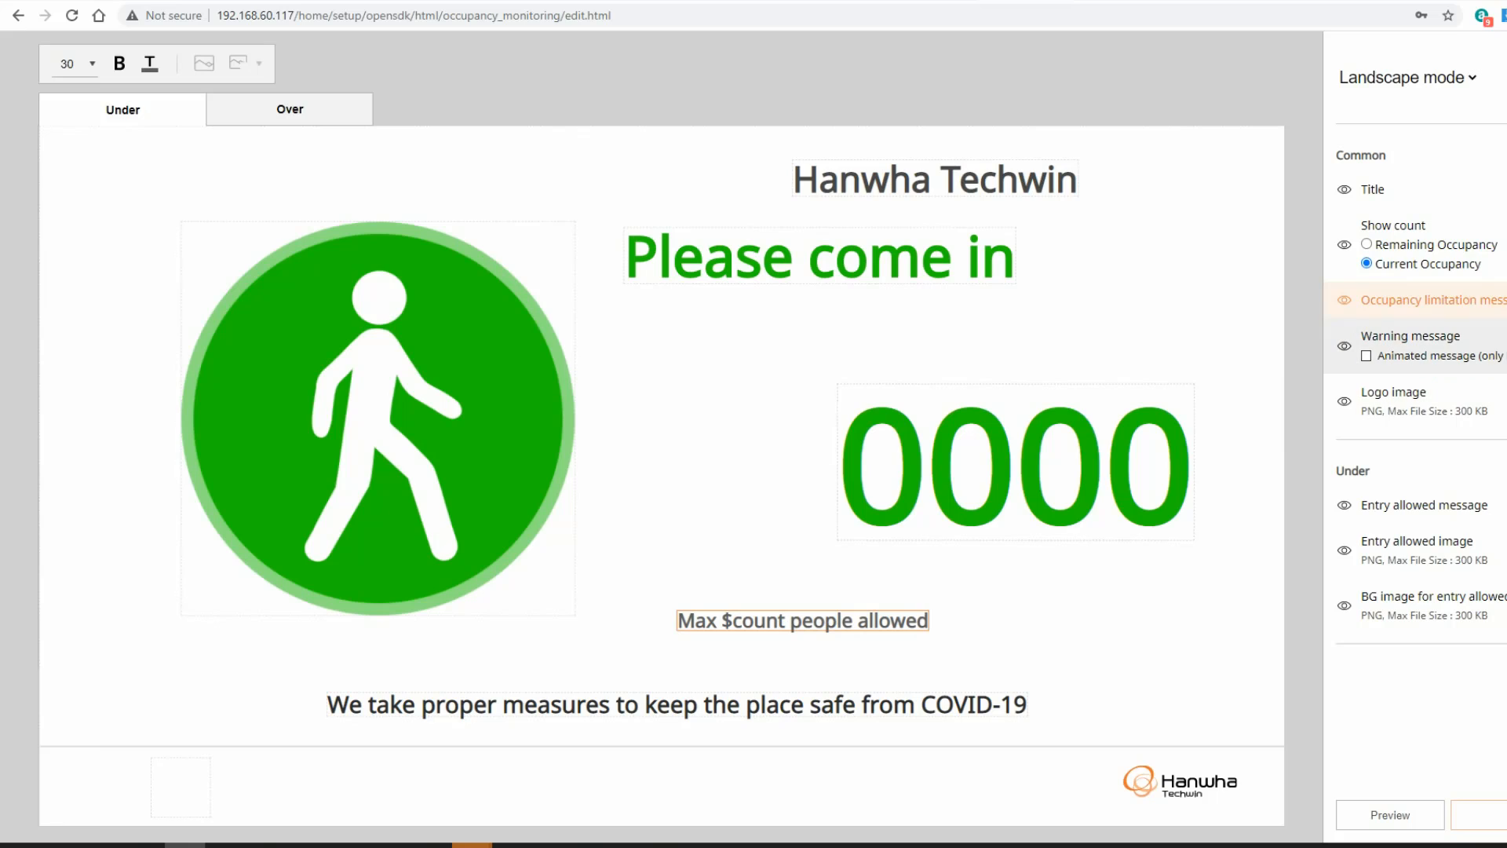
Hide the warning message on the display and enable its animated message option
{"action": "left_click", "coordinate": [1410, 336]}
{"action": "left_click", "coordinate": [1367, 355]}
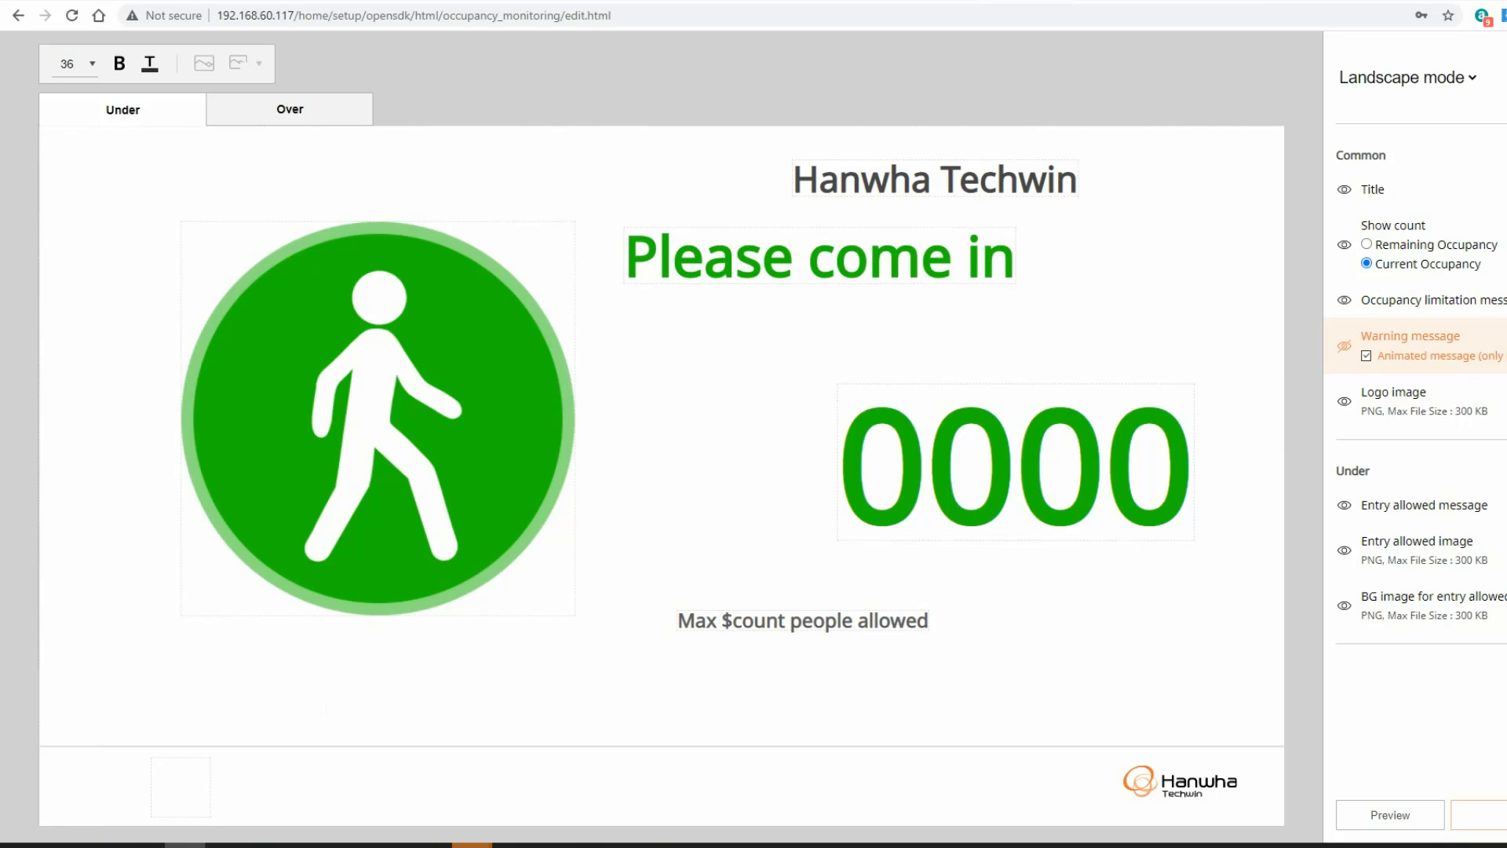